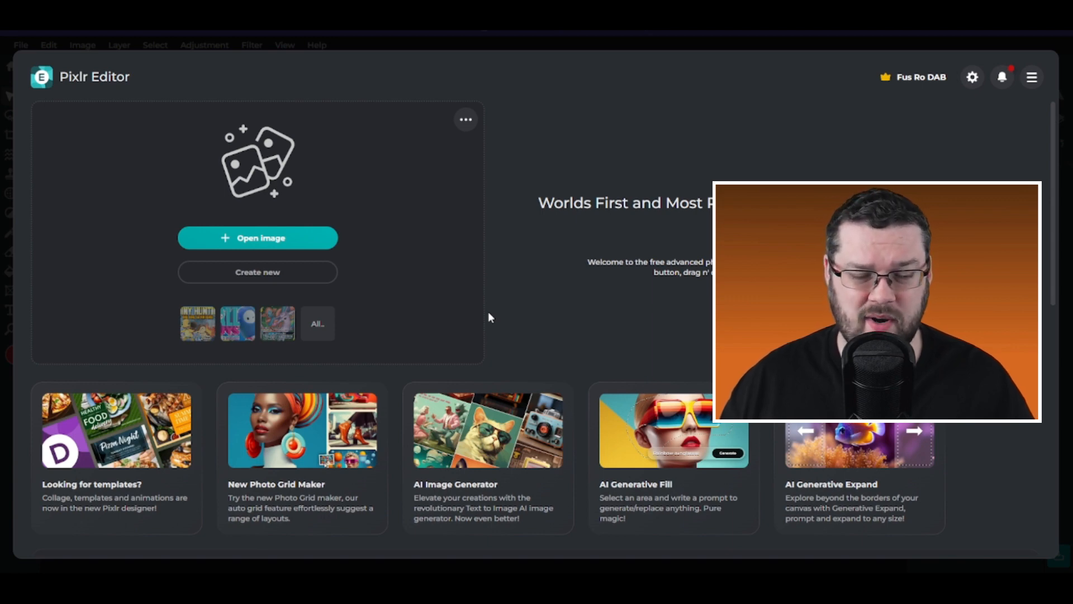
Step: Browse the new-image size presets and create a blank 1280 x 720 px canvas from the Thumb 720p preset
left_click(316, 276)
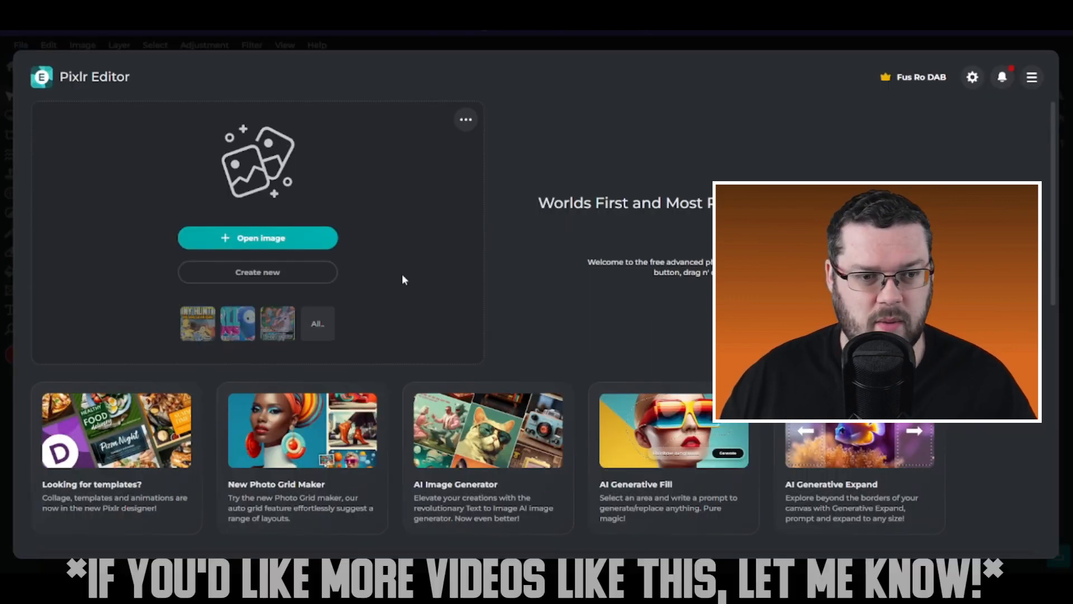
left_click(325, 275)
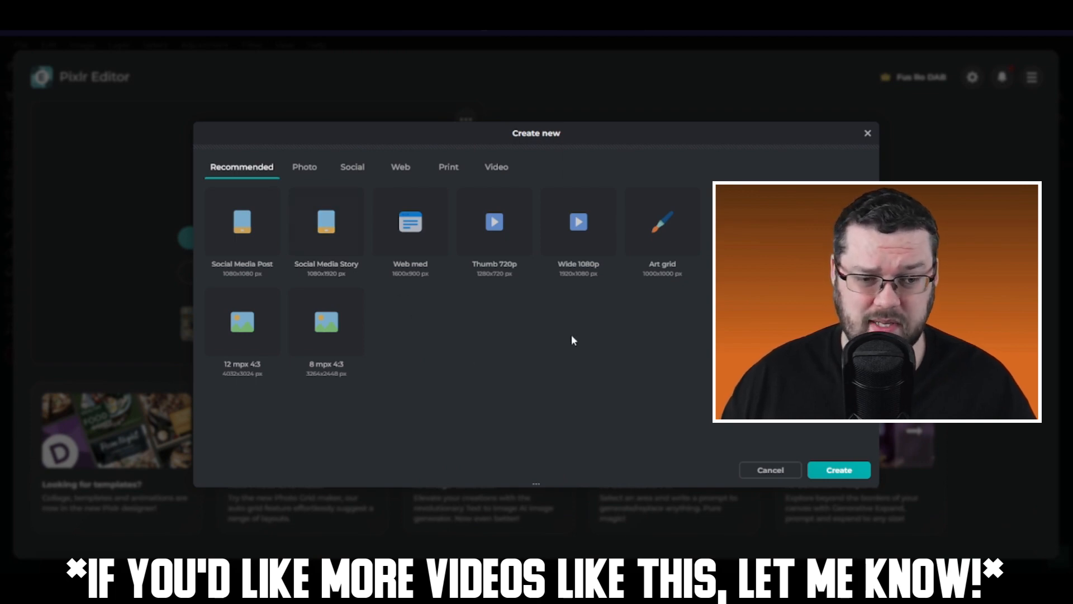
left_click(296, 167)
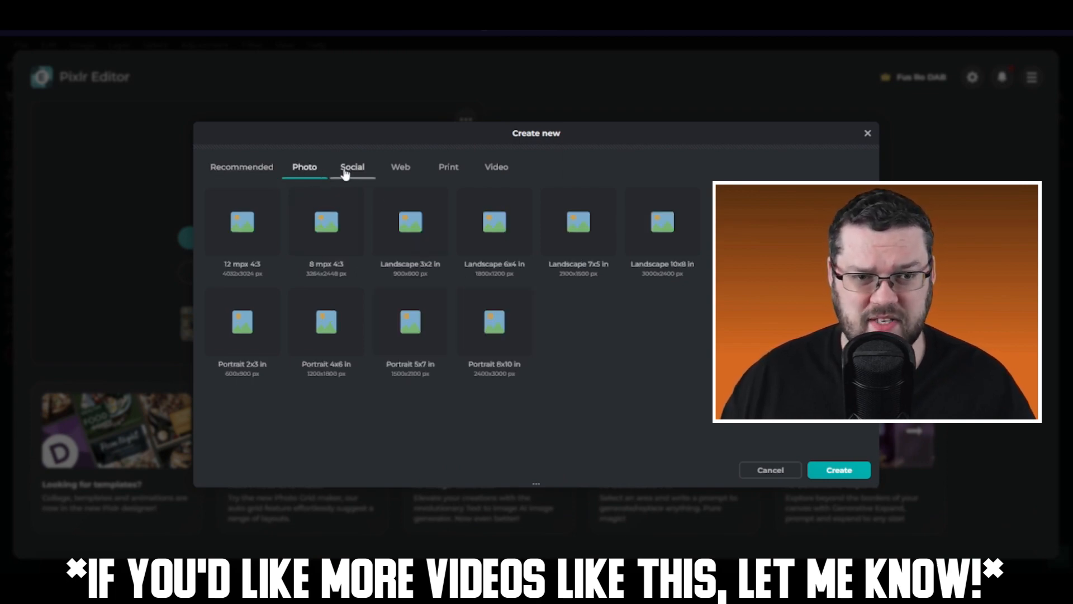
left_click(345, 170)
left_click(402, 169)
left_click(241, 168)
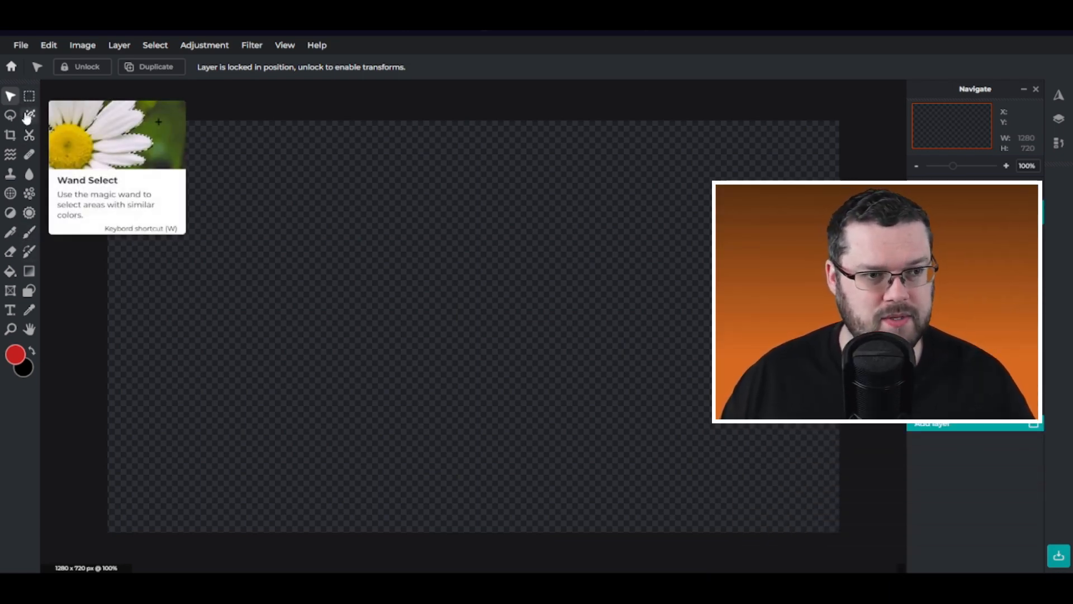
left_click(28, 116)
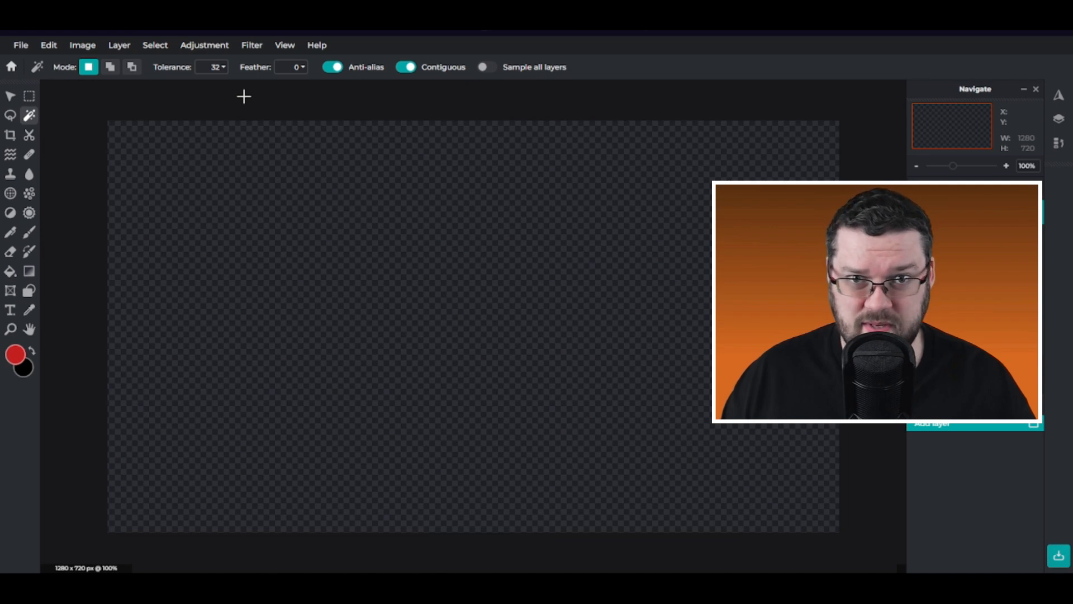
left_click(210, 47)
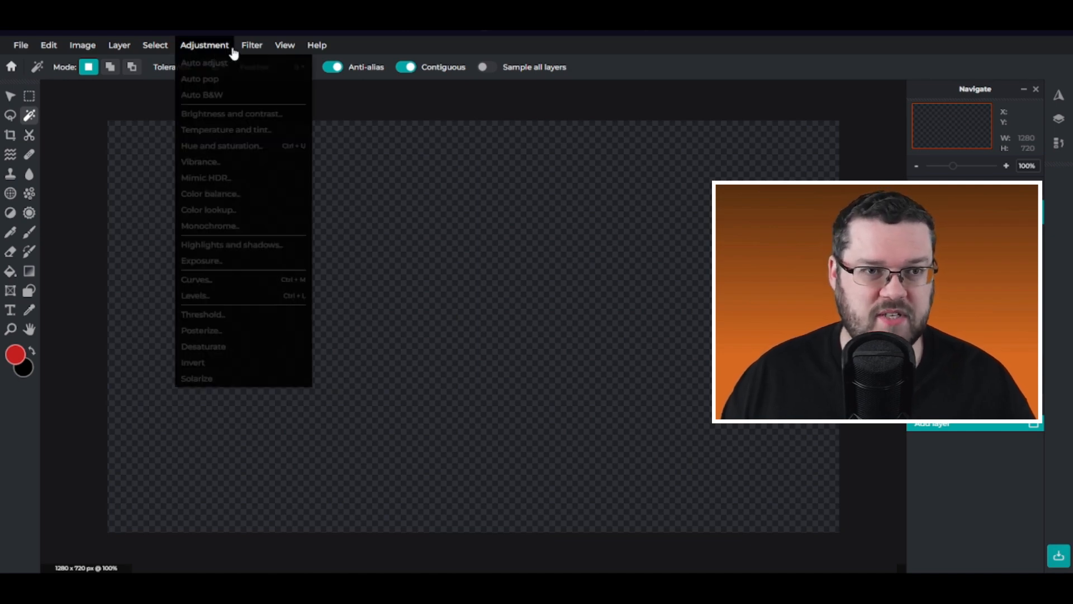
left_click(203, 50)
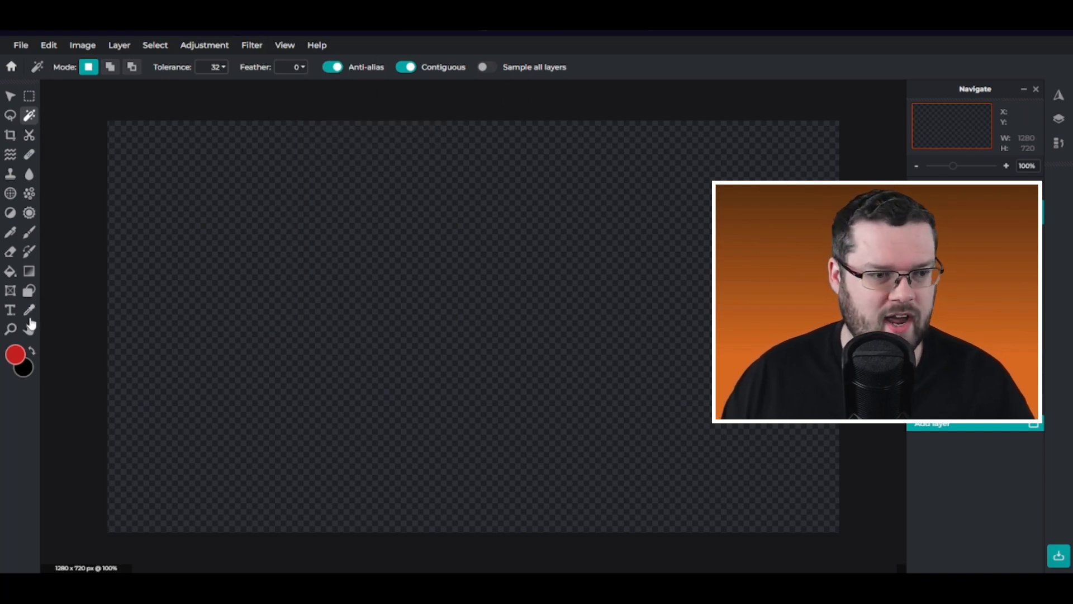
Step: Fill the canvas with a linear teal-to-grey gradient running from teal at the canvas's lower edge to grey at its upper edge
left_click(29, 271)
left_click(219, 69)
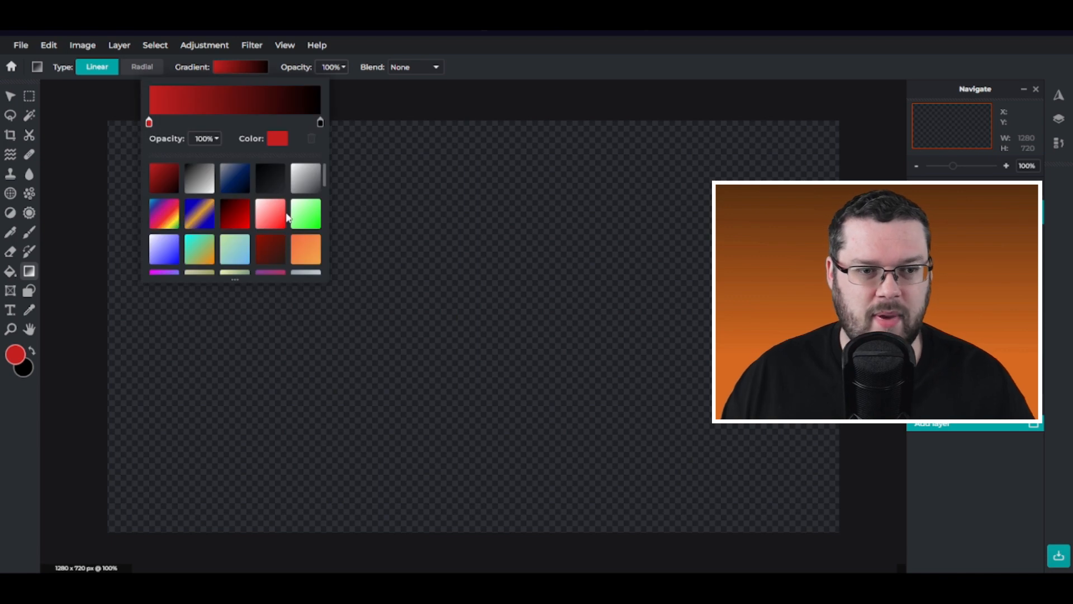
scroll(262, 218, "down", 10)
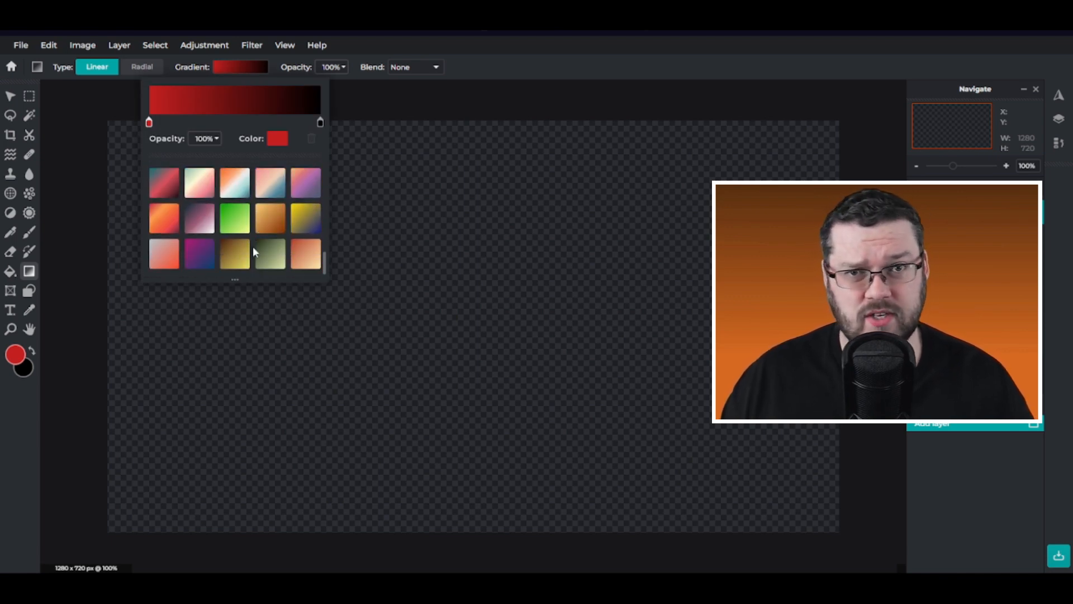
scroll(252, 247, "up", 5)
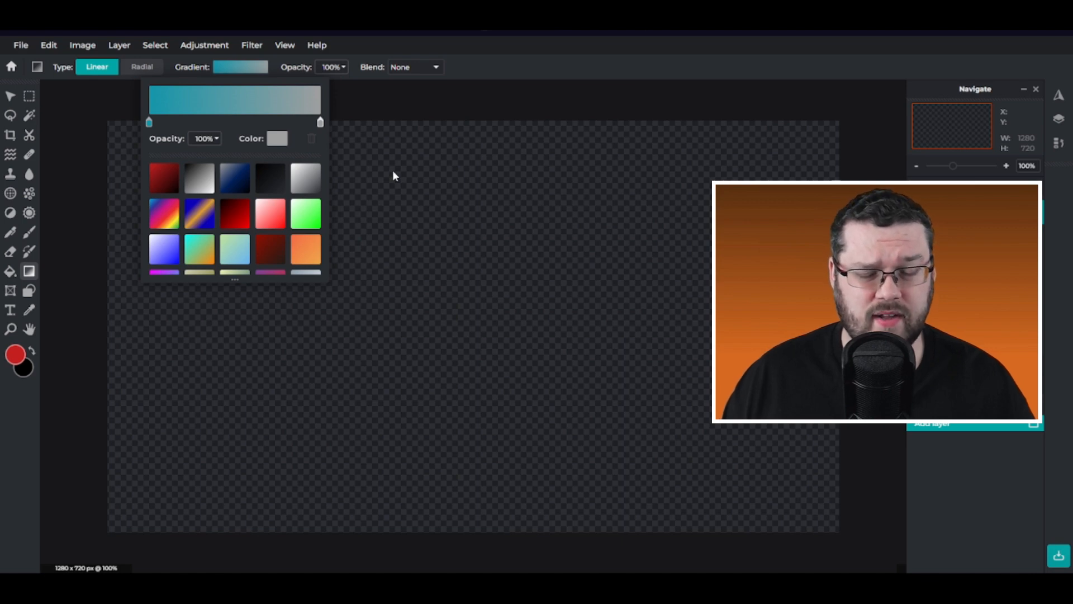
left_click_drag(466, 128, 464, 518)
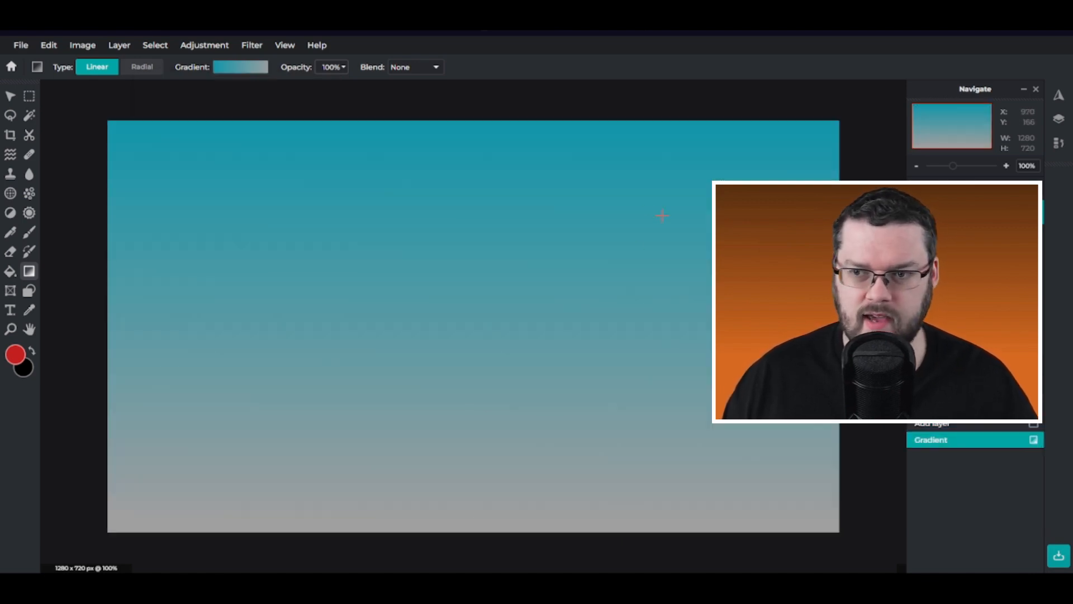
key("ctrl+z")
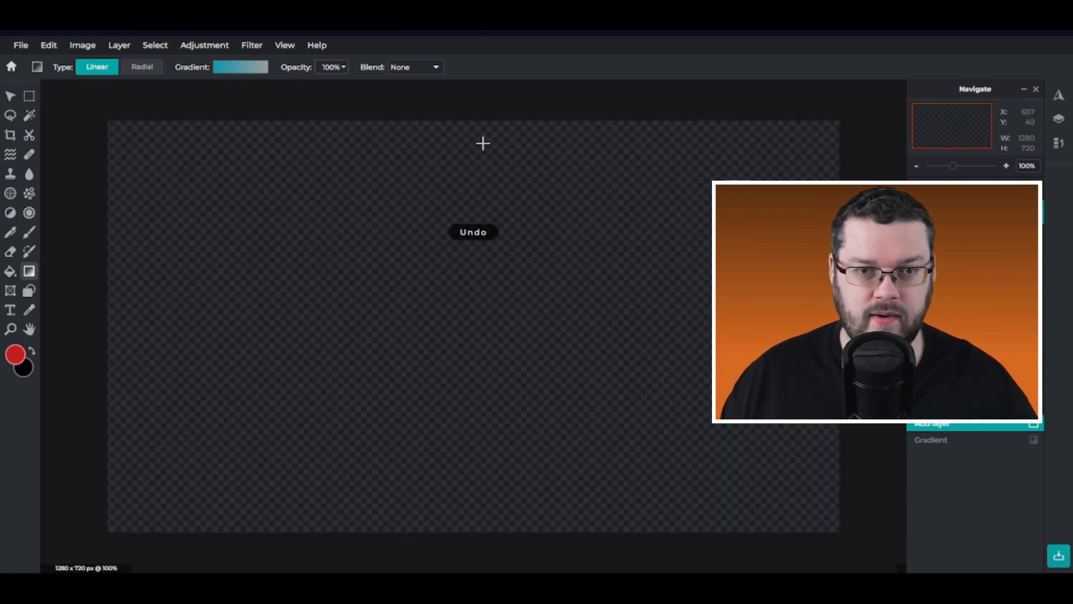
left_click_drag(456, 512, 458, 144)
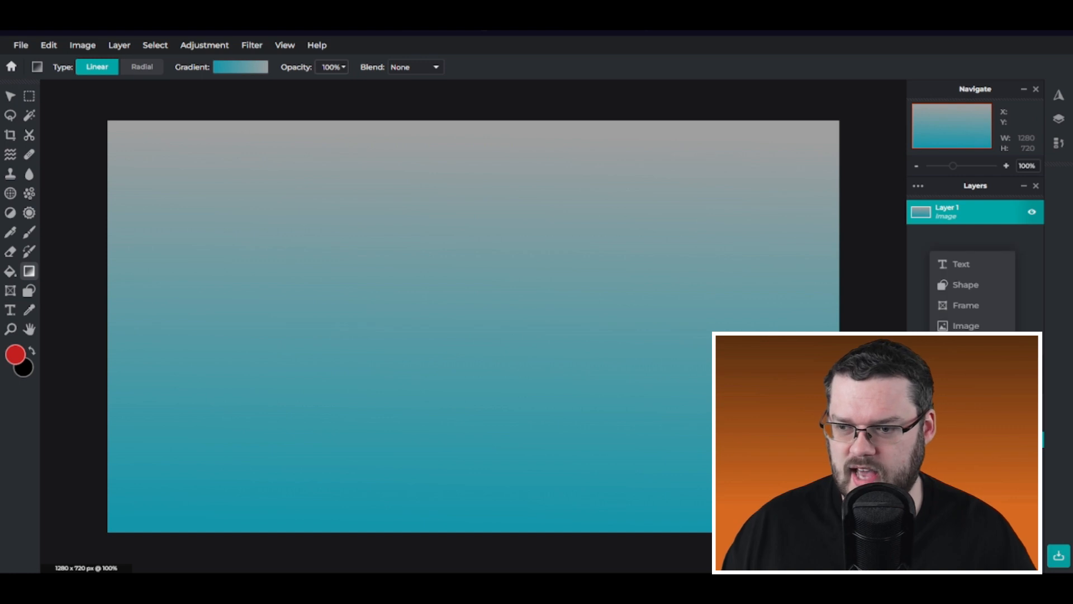
Step: Add a text layer with placeholder text and set its font to PONTER BOLD
left_click(1033, 439)
left_click(572, 328)
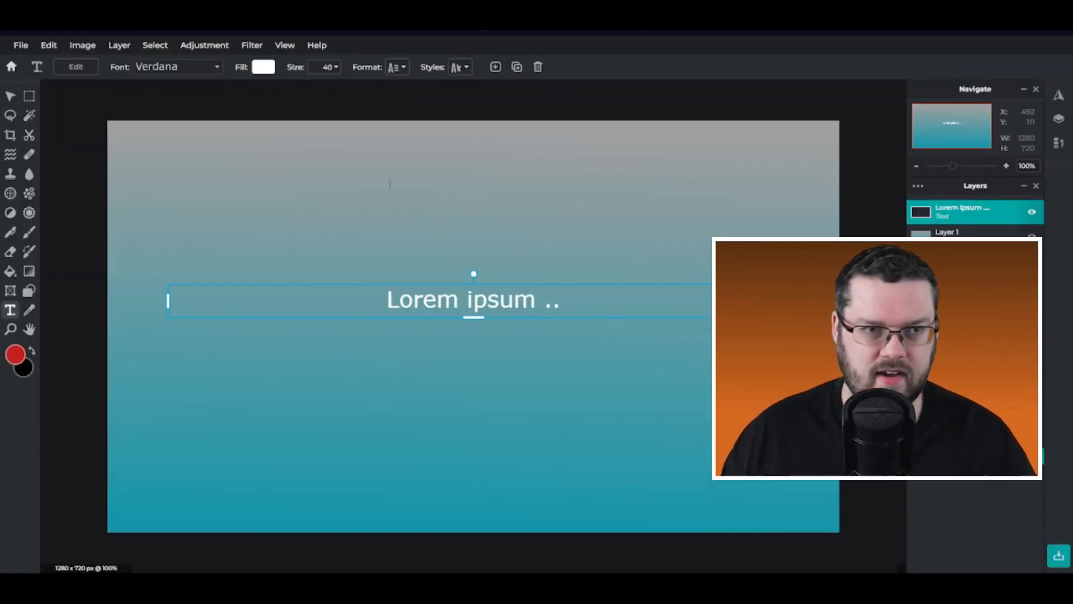
left_click(204, 71)
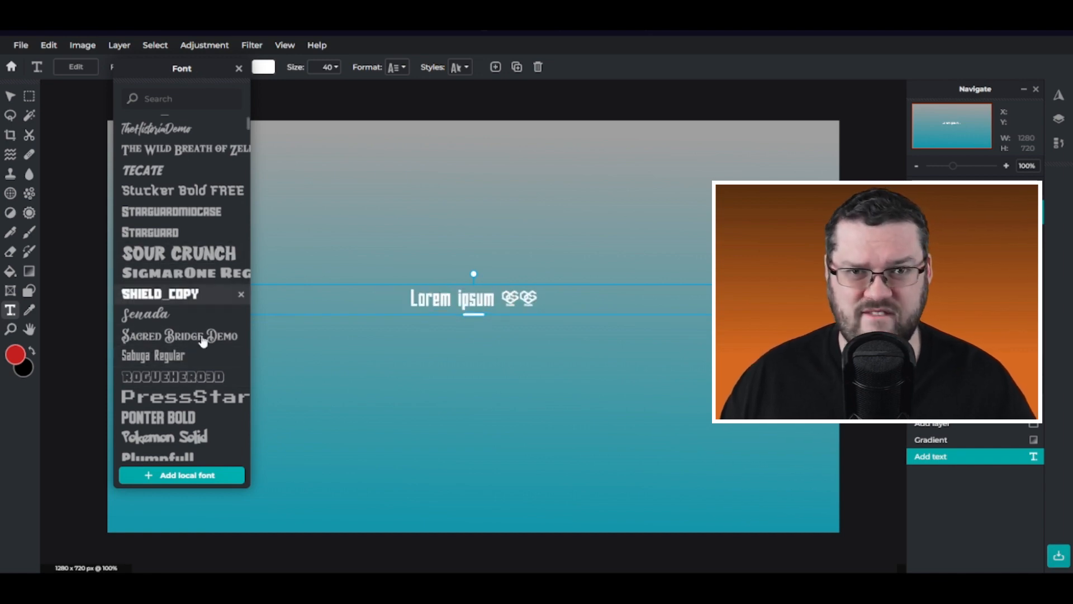
scroll(196, 313, "up", 1)
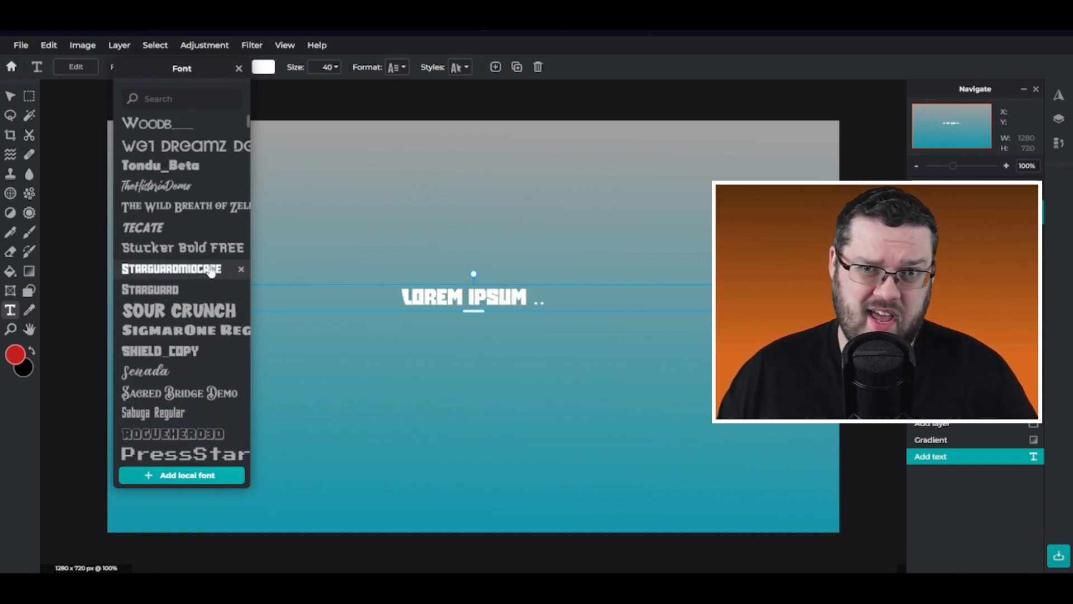
scroll(191, 310, "down", 3)
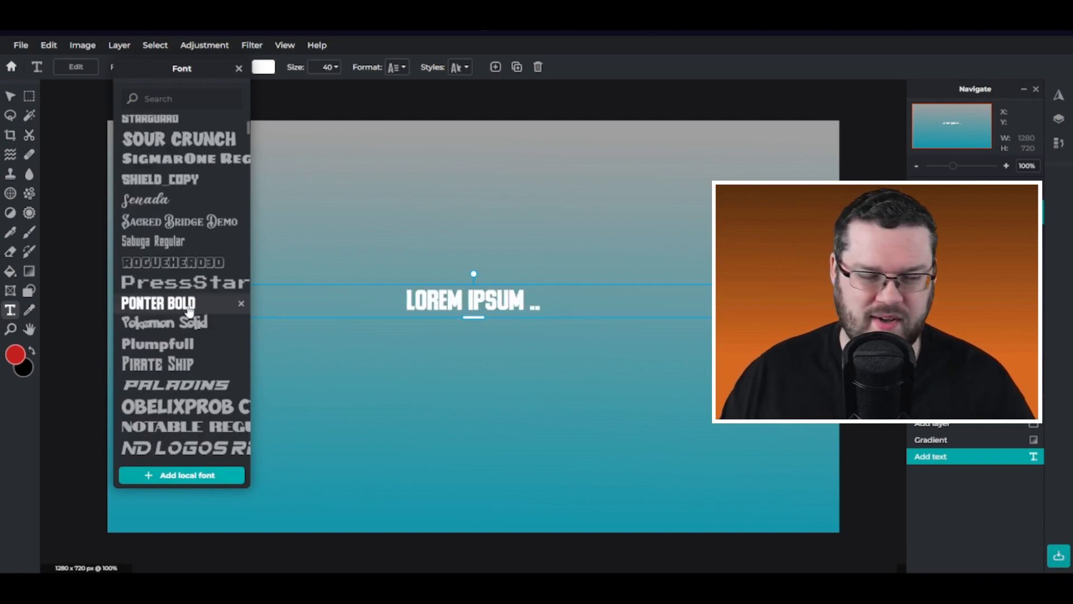
left_click(189, 309)
Step: Increase the placeholder text's size to 225
left_click_drag(167, 299, 533, 299)
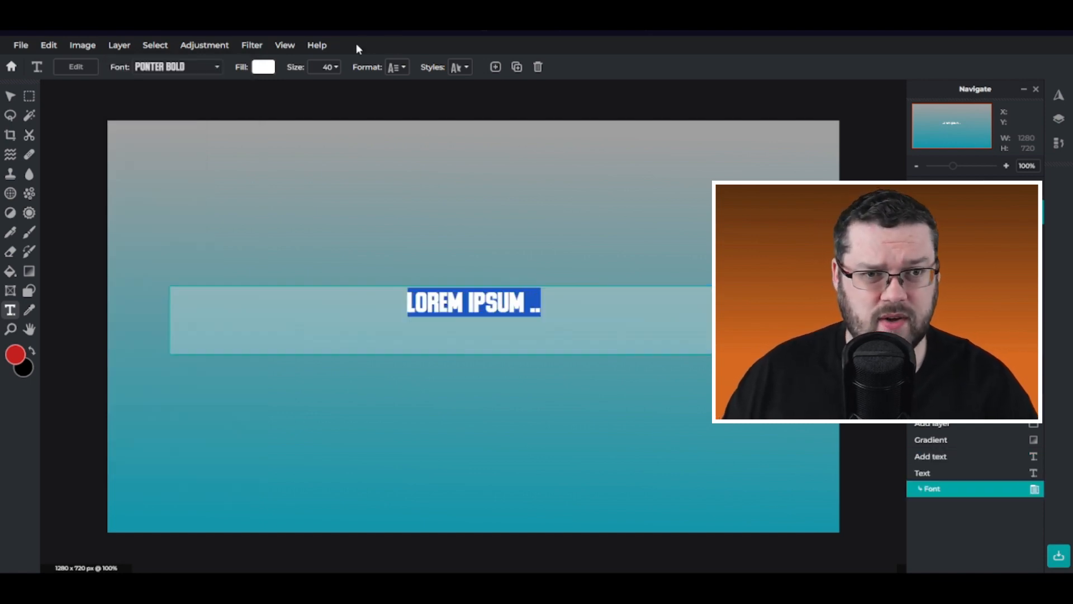
left_click(328, 68)
left_click(324, 72)
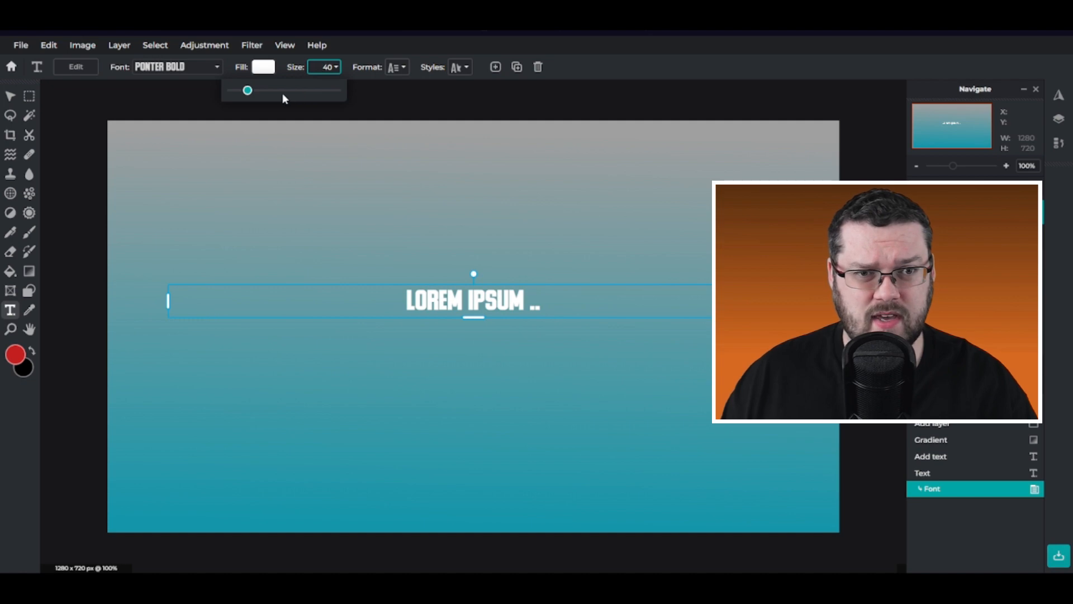
left_click(282, 91)
Step: Try the Background, Outline and Warp styles on the enlarged placeholder text
left_click(398, 68)
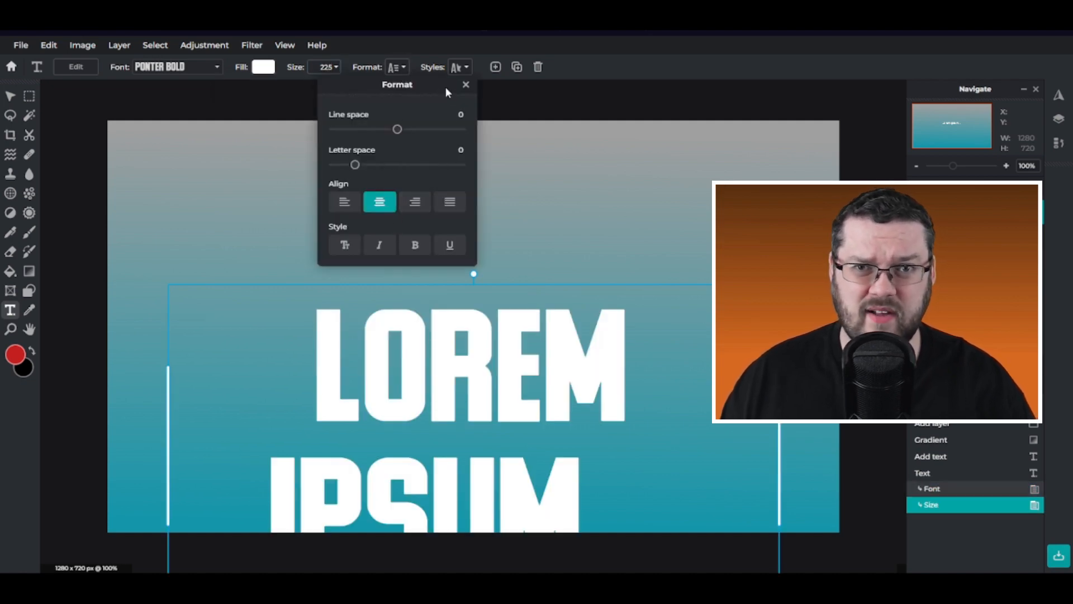
left_click(460, 70)
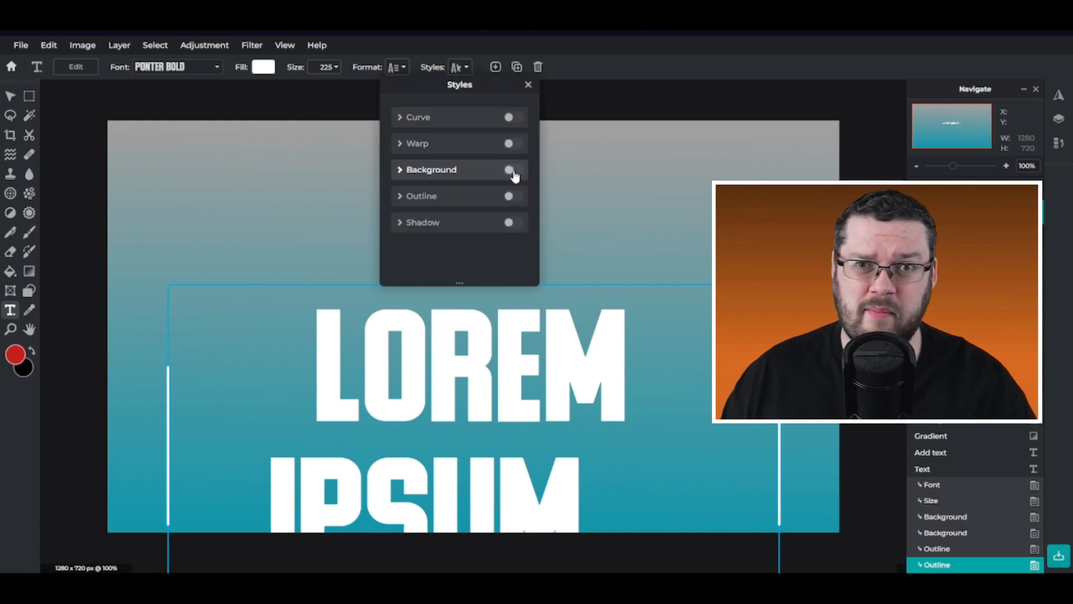
left_click(513, 172)
left_click(514, 172)
left_click(513, 196)
left_click(513, 196)
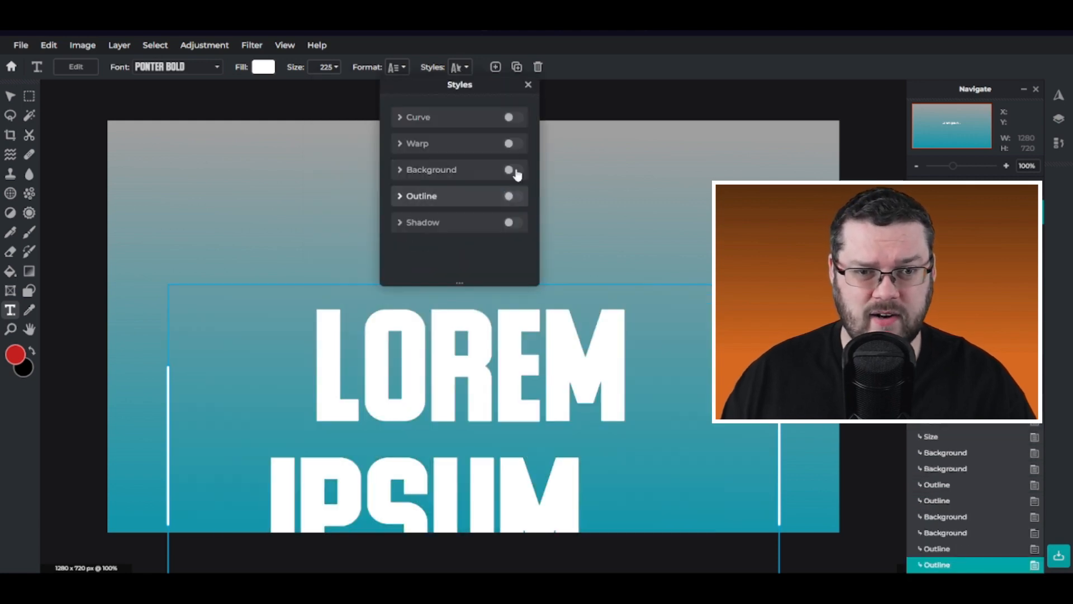
left_click(513, 143)
left_click(467, 175)
left_click_drag(459, 242, 421, 246)
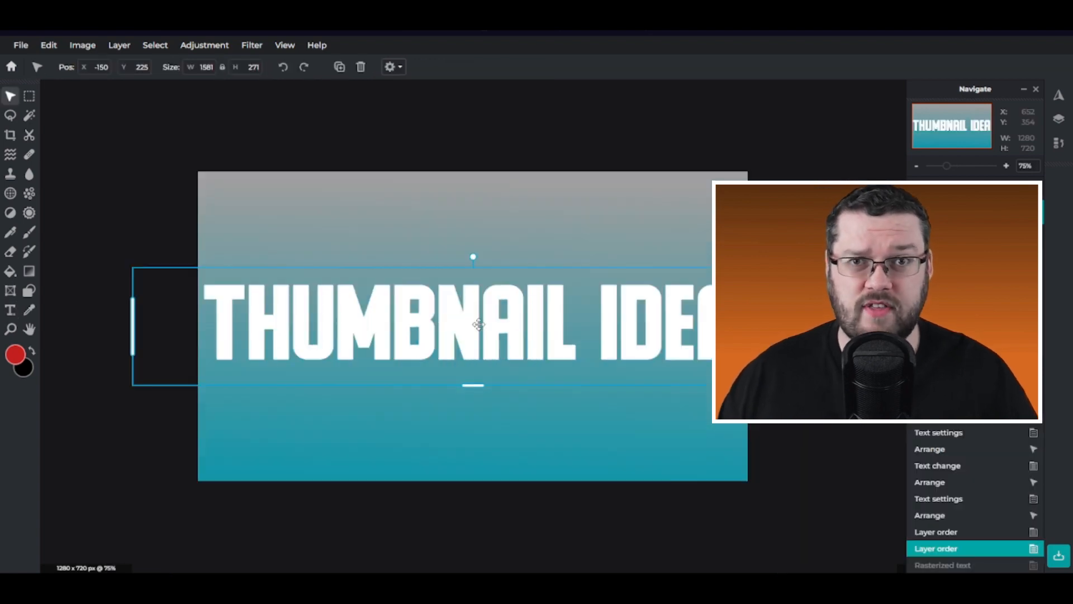
Step: Rasterize the THUMBNAIL IDEA text layer
right_click(478, 324)
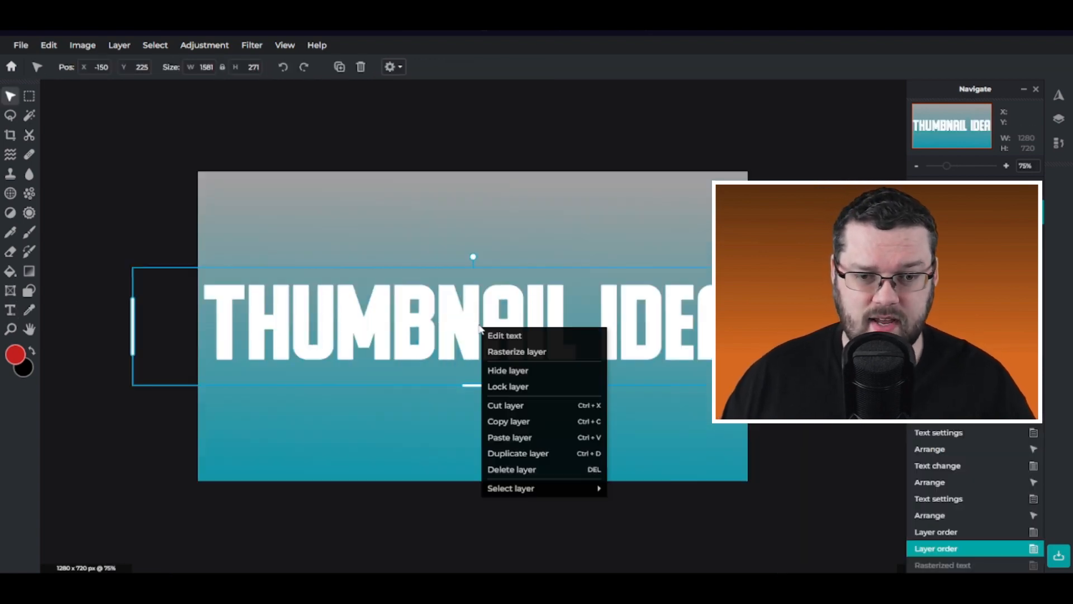
left_click(500, 354)
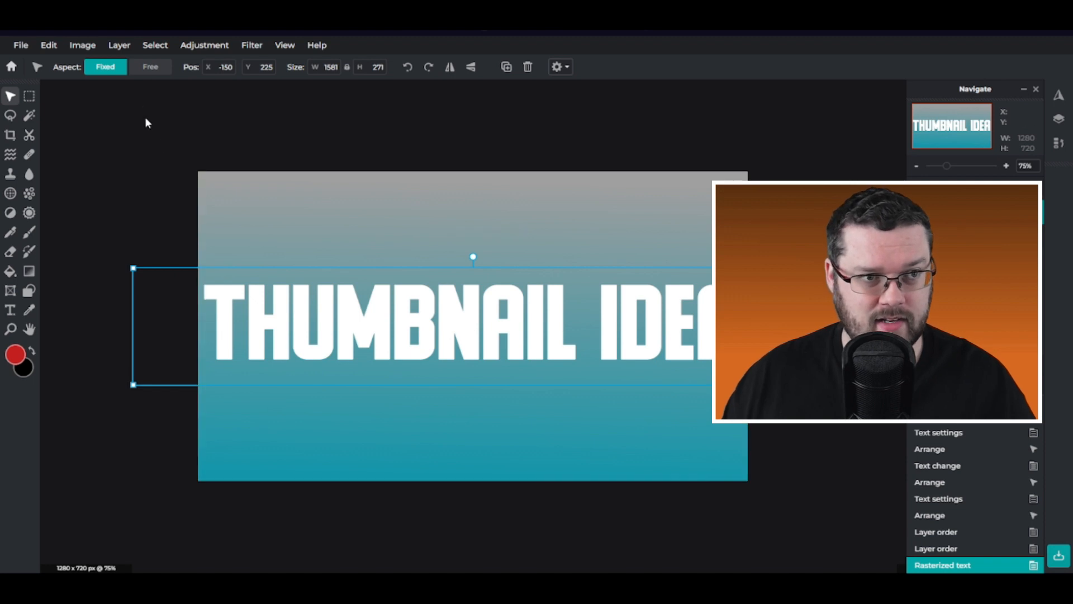
Step: Try a free distort on the rasterized text by moving its opposite corners, and discard the distortion
left_click(52, 48)
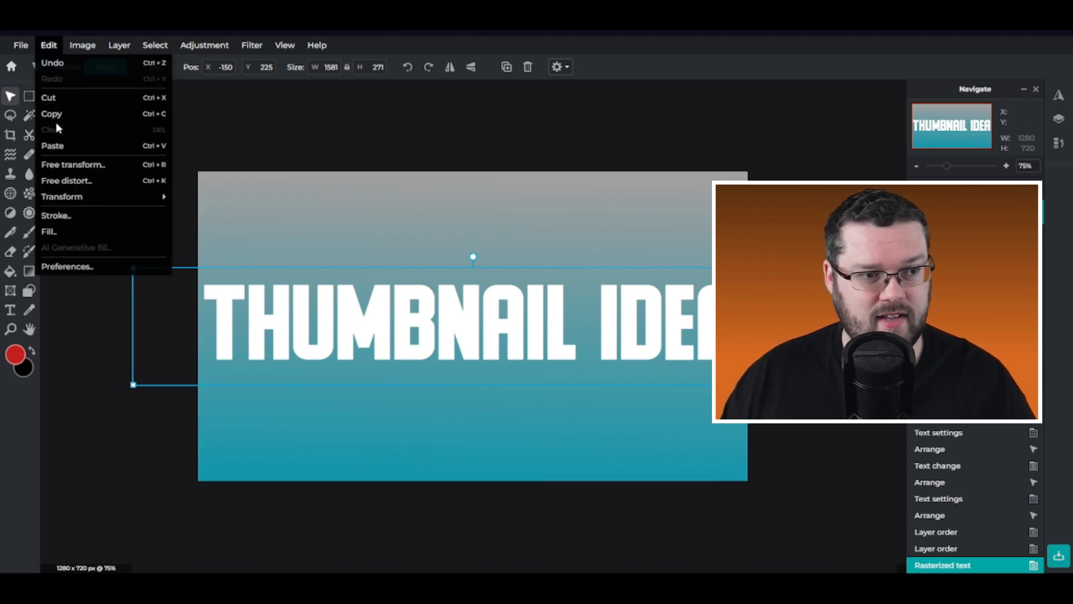
left_click(83, 180)
left_click_drag(132, 272, 246, 149)
left_click_drag(813, 384, 741, 528)
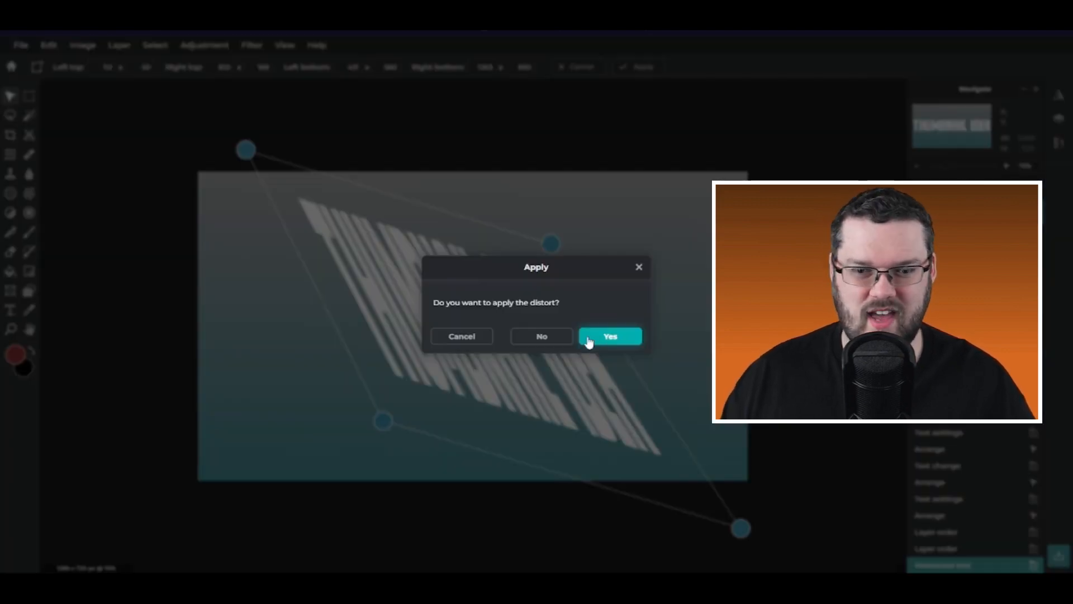
left_click(539, 336)
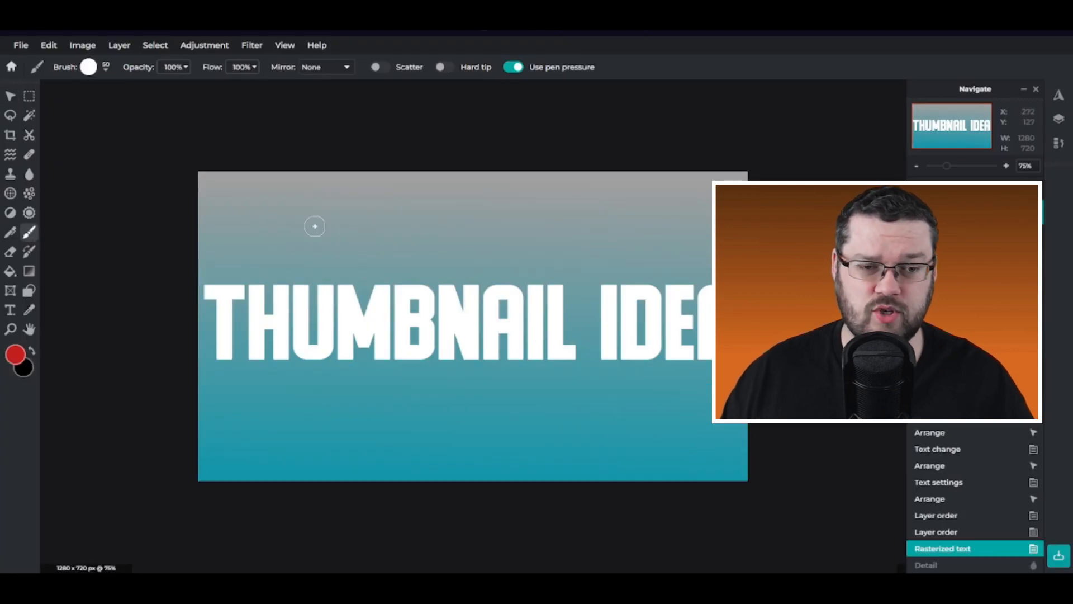
mouse_move(315, 226)
left_mouse_down()
mouse_move(446, 254)
mouse_move(684, 240)
mouse_move(703, 267)
mouse_move(588, 297)
mouse_move(469, 408)
mouse_move(361, 333)
mouse_move(380, 286)
mouse_move(282, 266)
mouse_move(278, 234)
mouse_move(254, 211)
mouse_move(293, 206)
mouse_move(311, 228)
left_mouse_up()
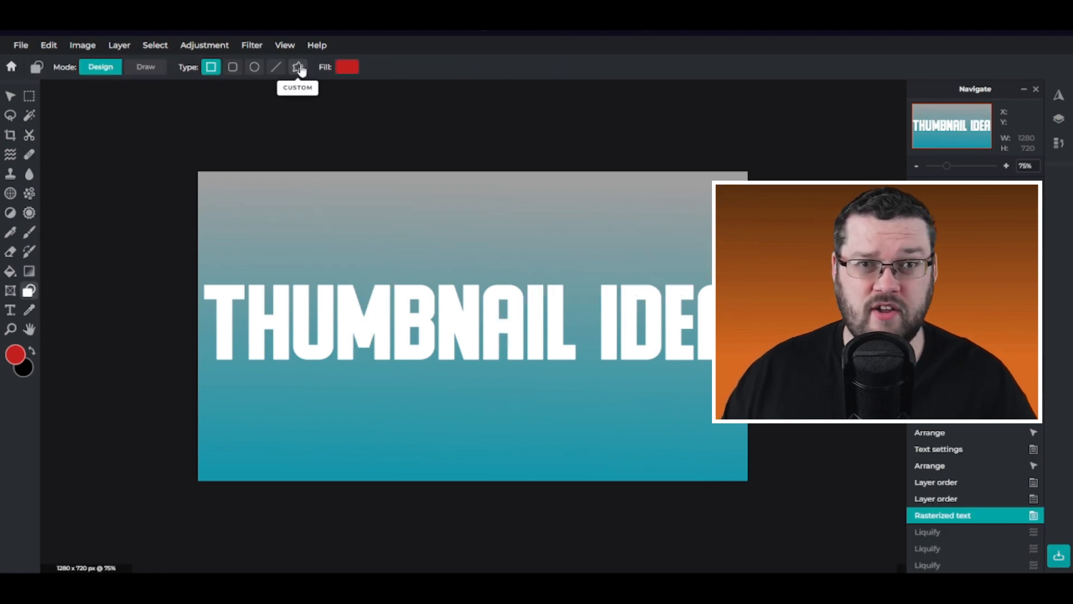
Step: Draw a red rectangle over the text, rotated diagonally and enlarged to cover most of the canvas
left_click_drag(307, 233, 606, 437)
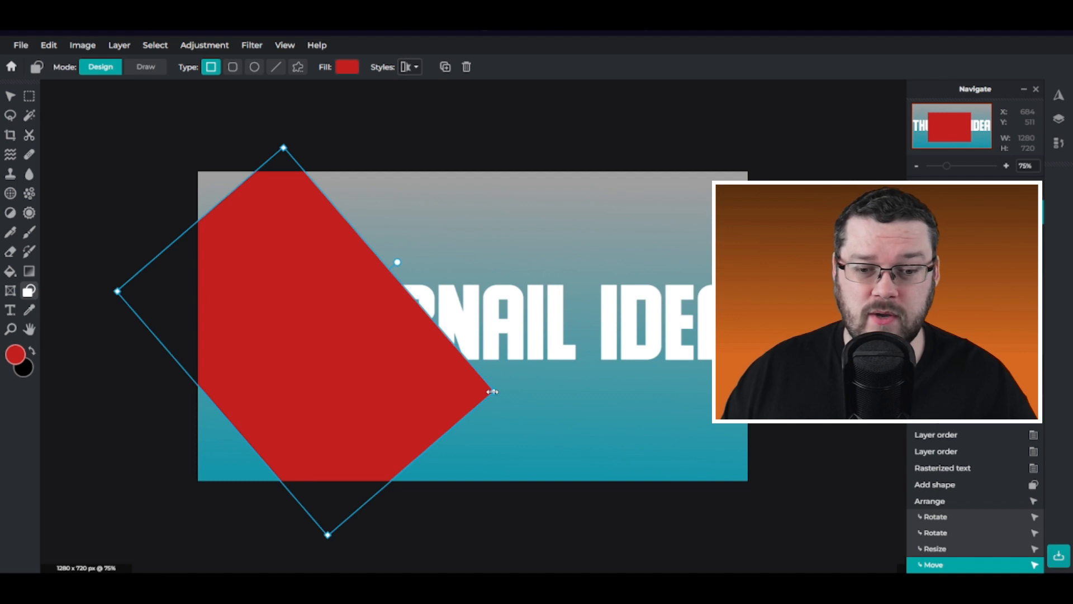
left_click_drag(492, 391, 749, 459)
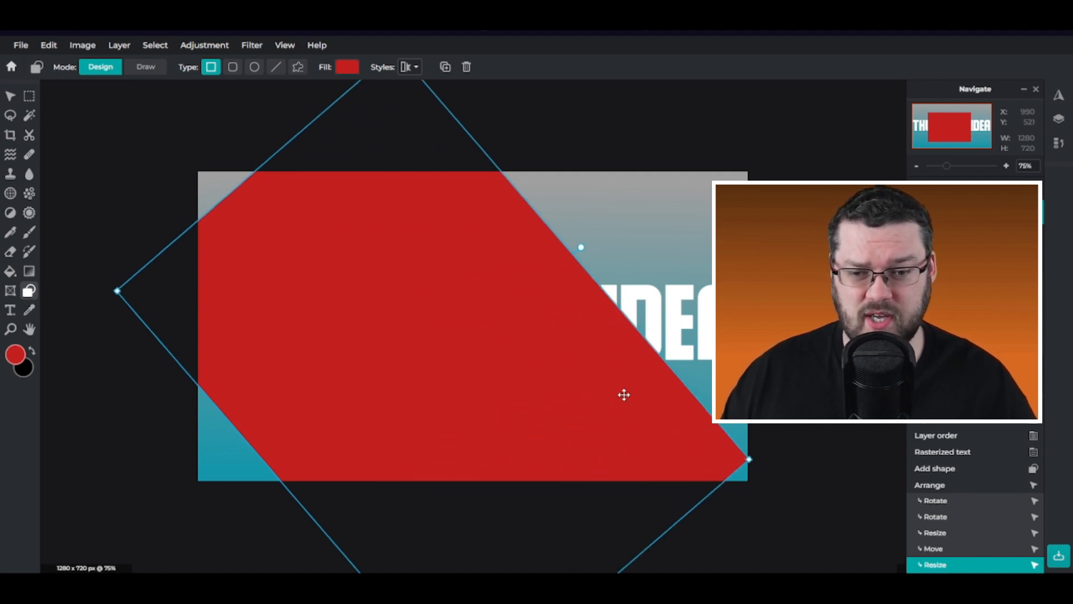
left_click(976, 261)
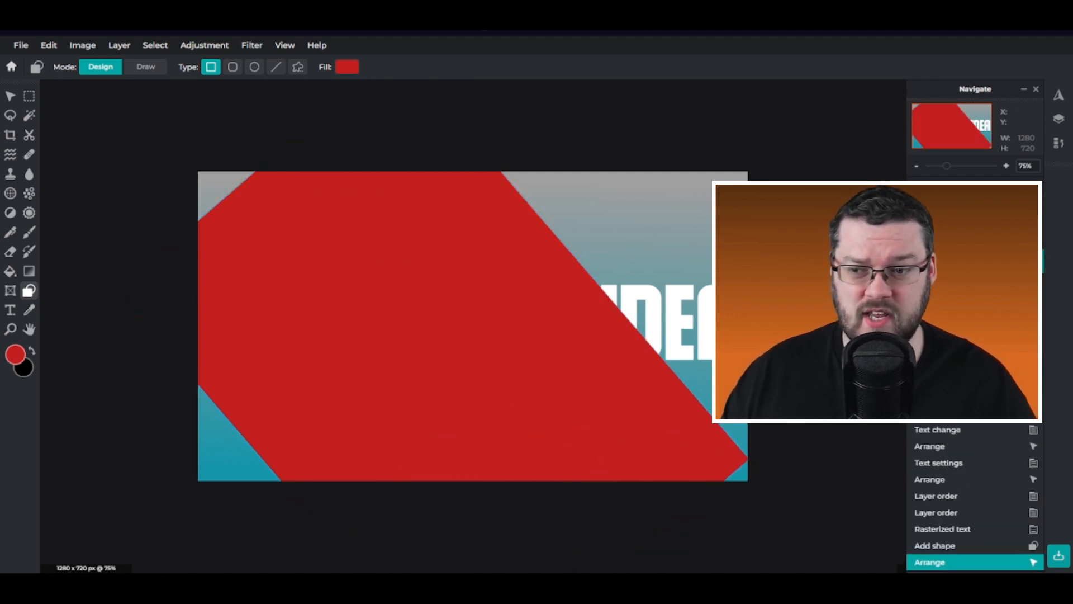
Step: Select the red shape's area with the magic wand and clear that area from the gradient on Layer 1
left_click(32, 115)
left_click(949, 212)
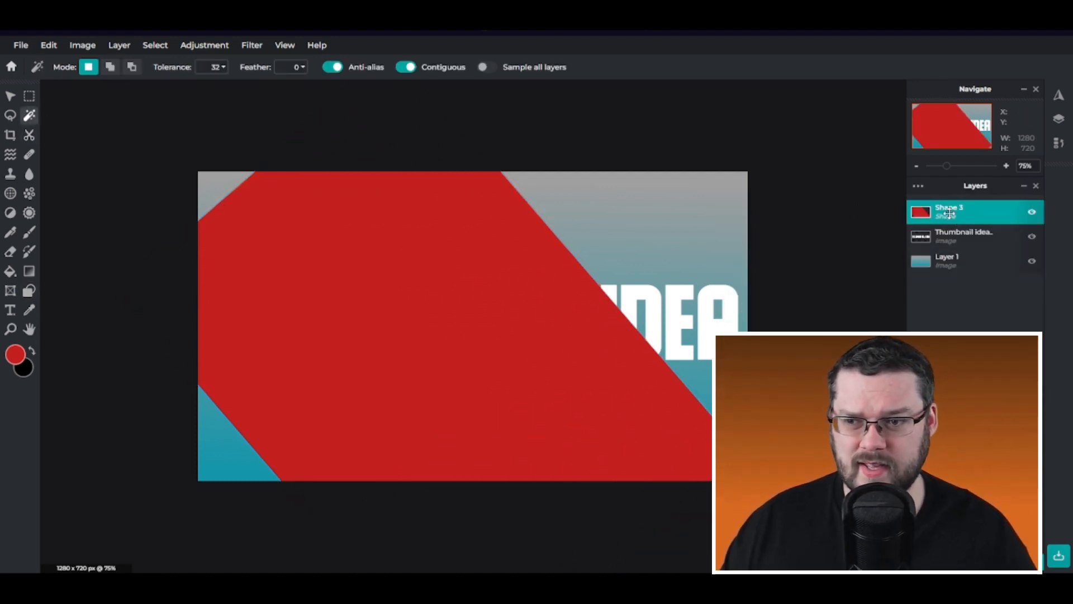
left_click(515, 307)
left_click(985, 262)
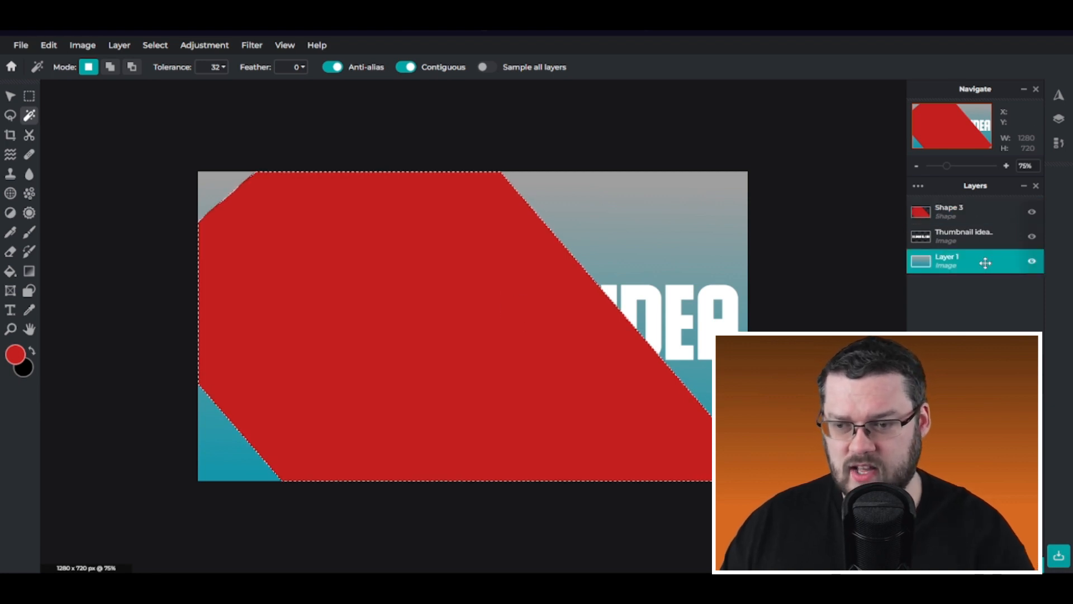
key("Delete")
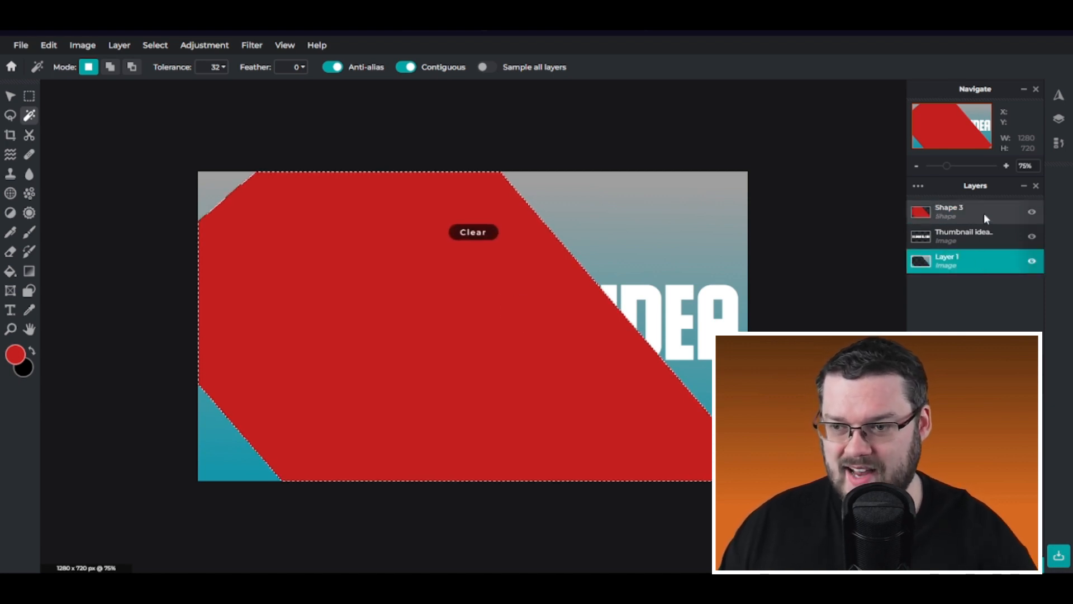
Step: Hide the red shape, and try saturation 100, saturation 0 and a reduced lightness on the gradient with Hue and saturation
left_click(1032, 212)
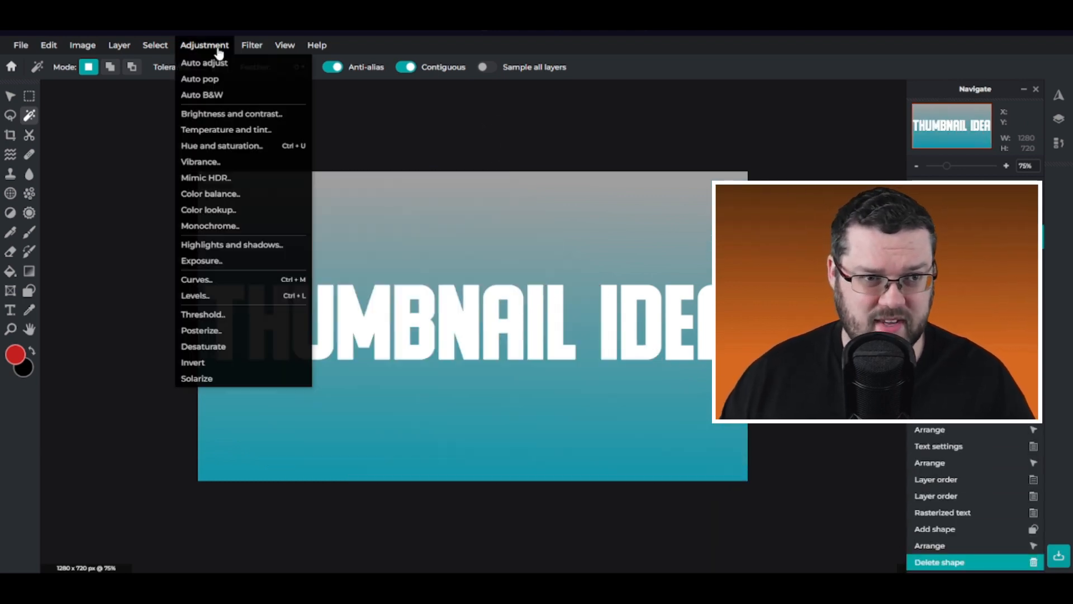
left_click(253, 147)
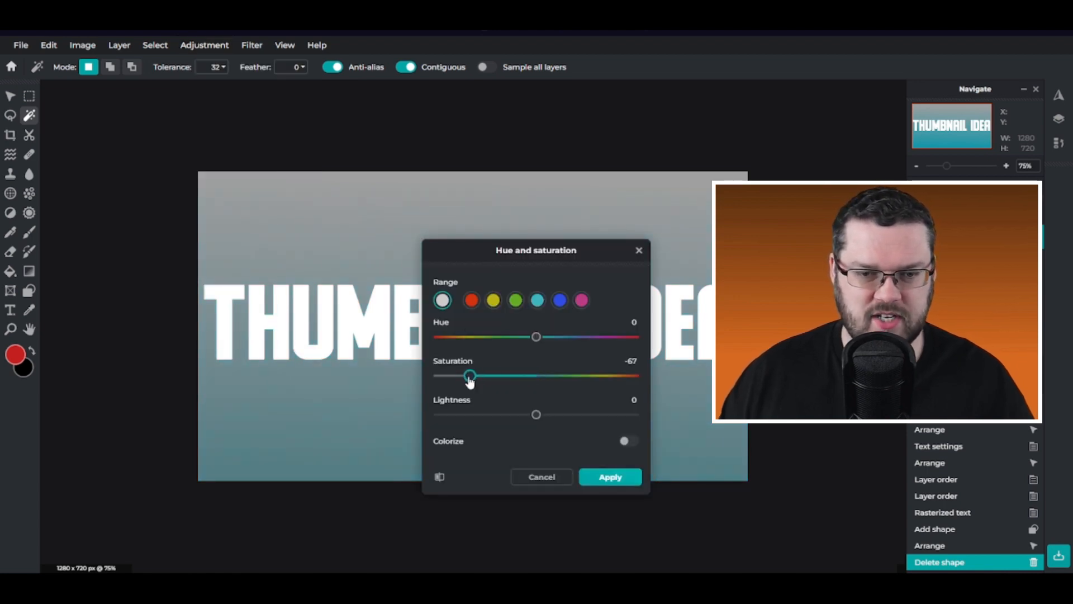
left_click_drag(552, 380, 614, 382)
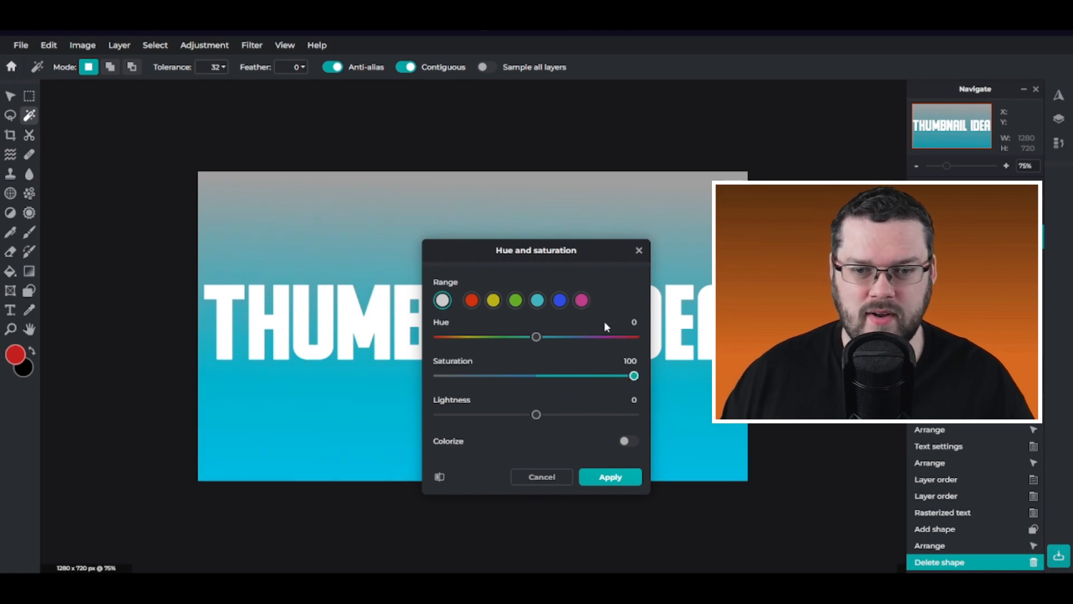
type("0")
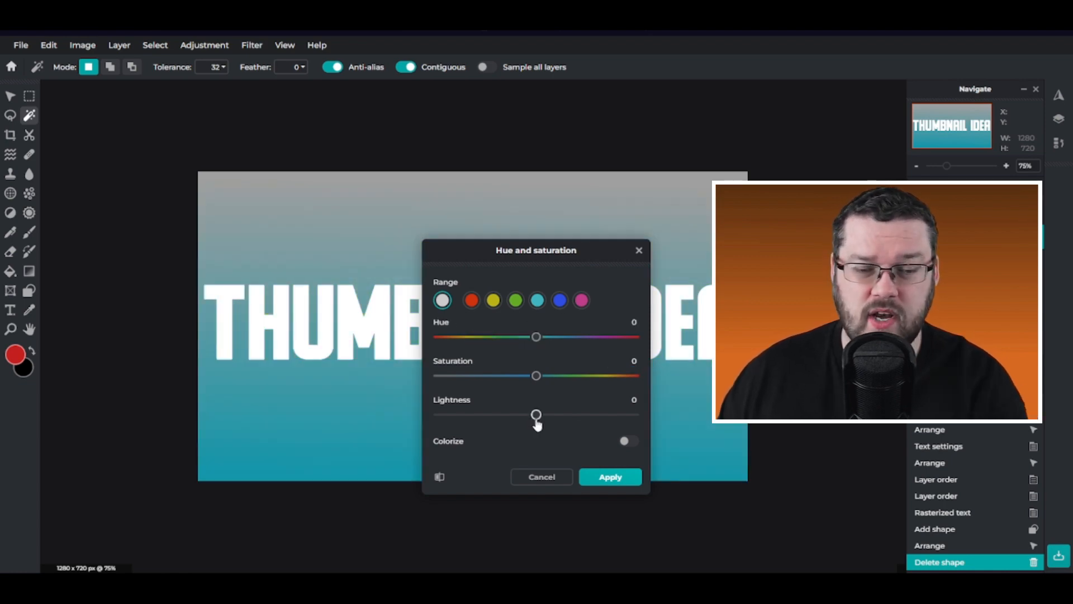
left_click_drag(537, 419, 510, 420)
Step: Try the Pixelate filter on the gradient layer at an amount of about 93 and discard it
left_click(251, 45)
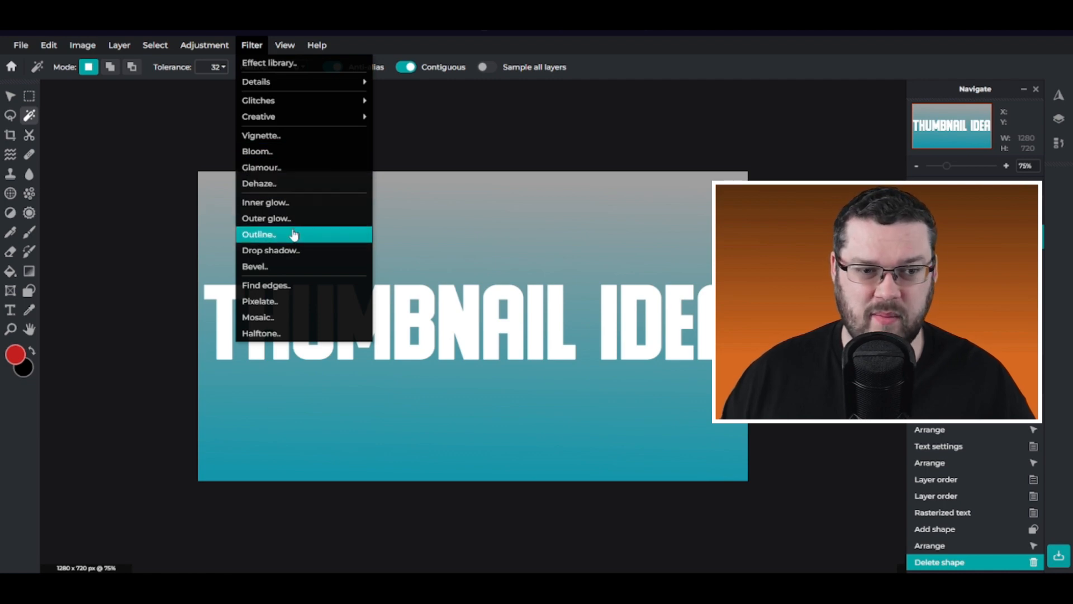
left_click(287, 305)
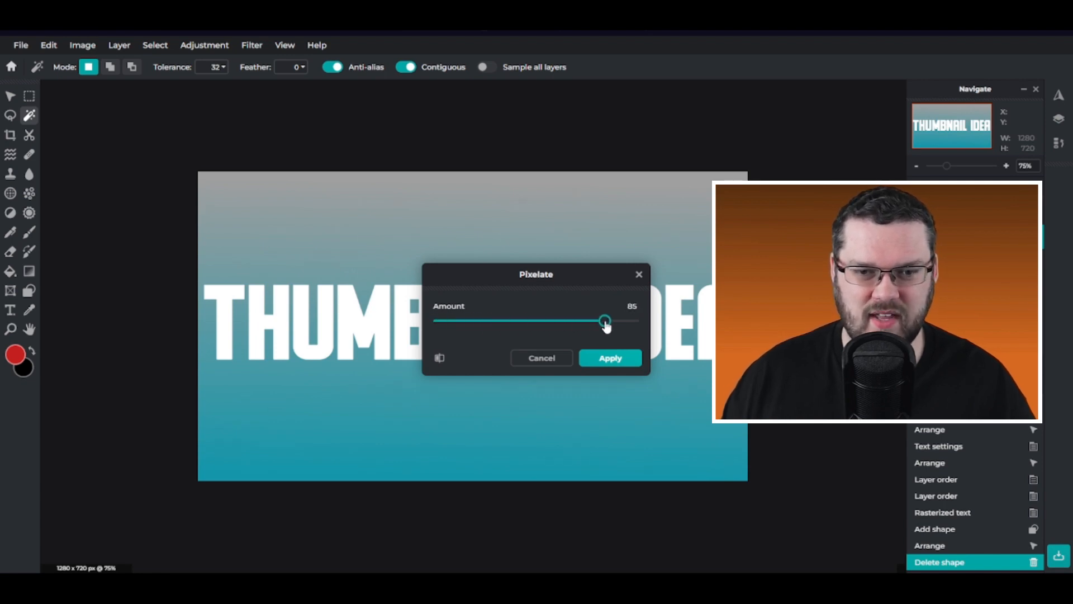
left_click_drag(606, 323, 629, 321)
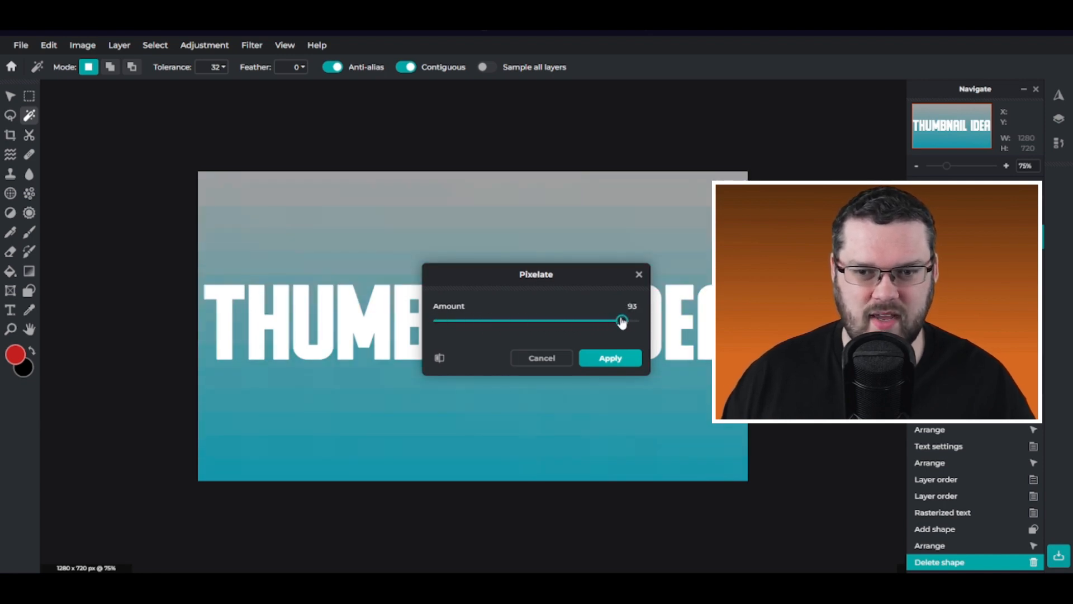
left_click(534, 361)
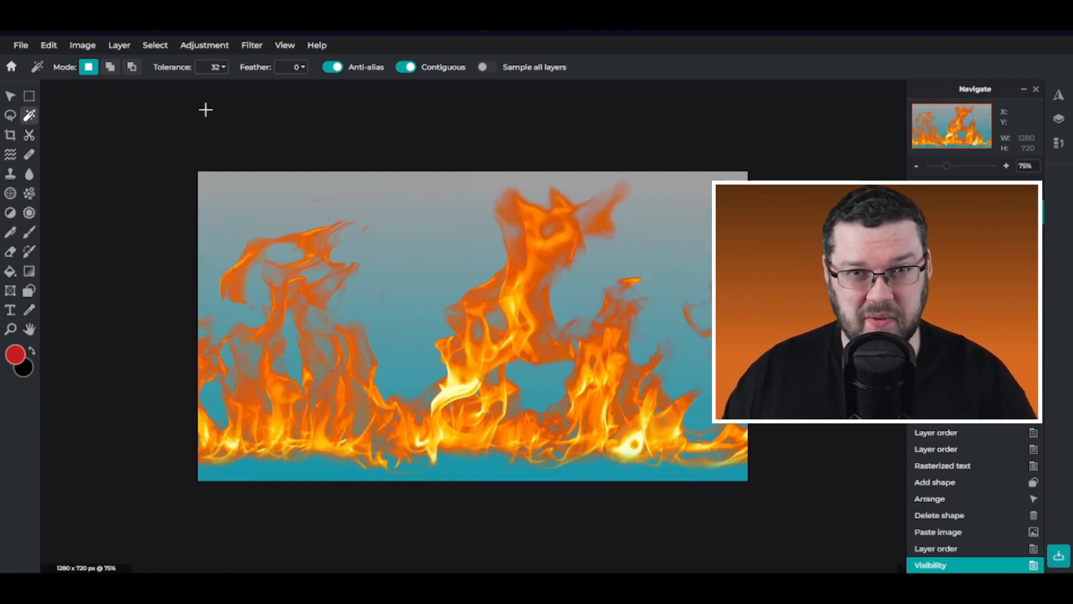
Step: Apply the Pixelate filter to the fire image at a low amount
left_click(251, 45)
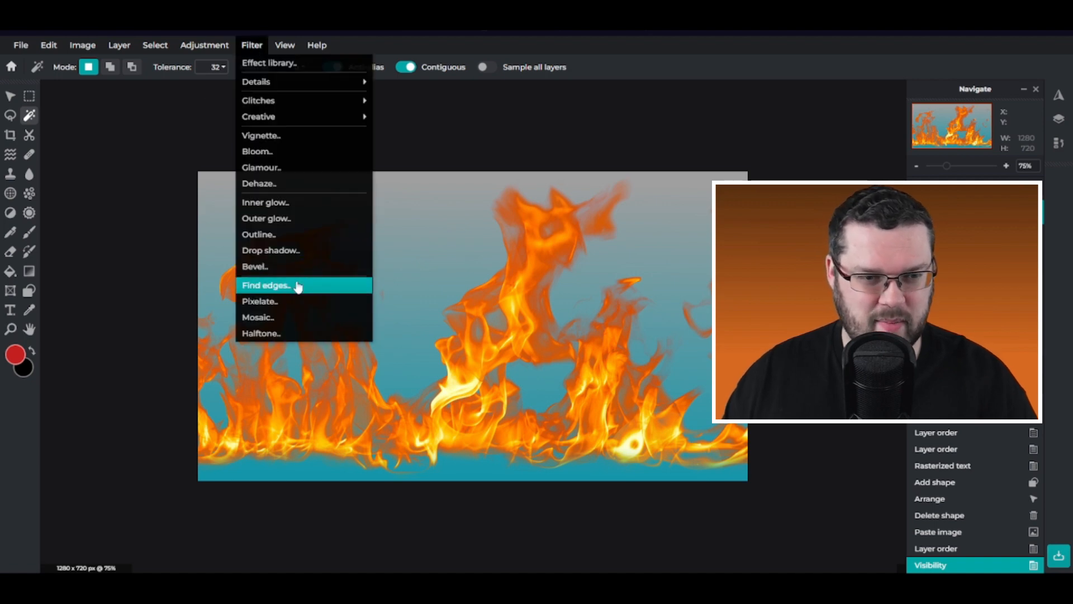
left_click(294, 303)
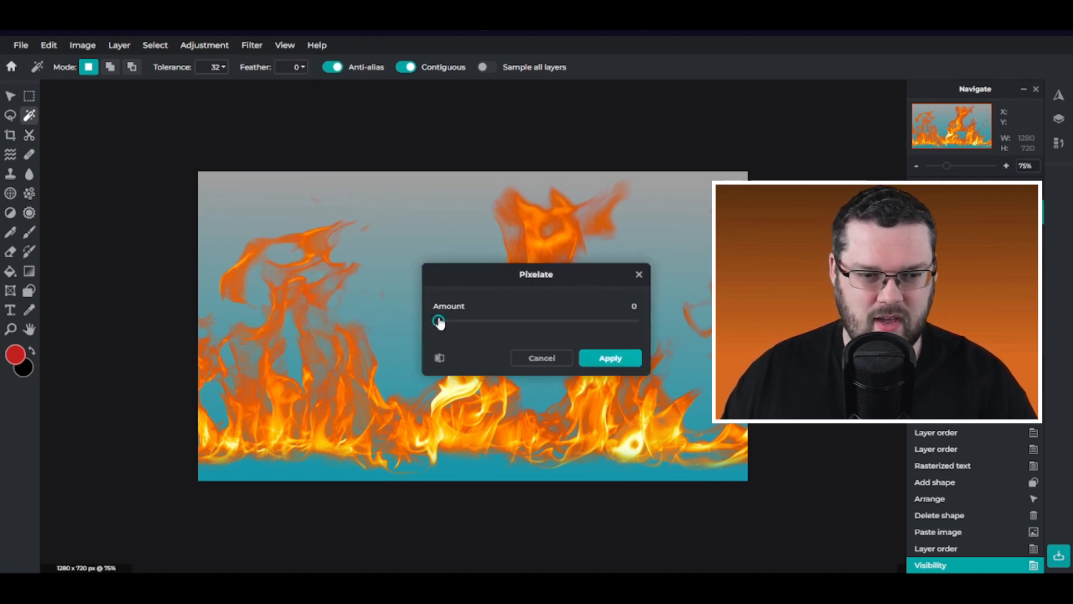
left_click_drag(440, 321, 500, 341)
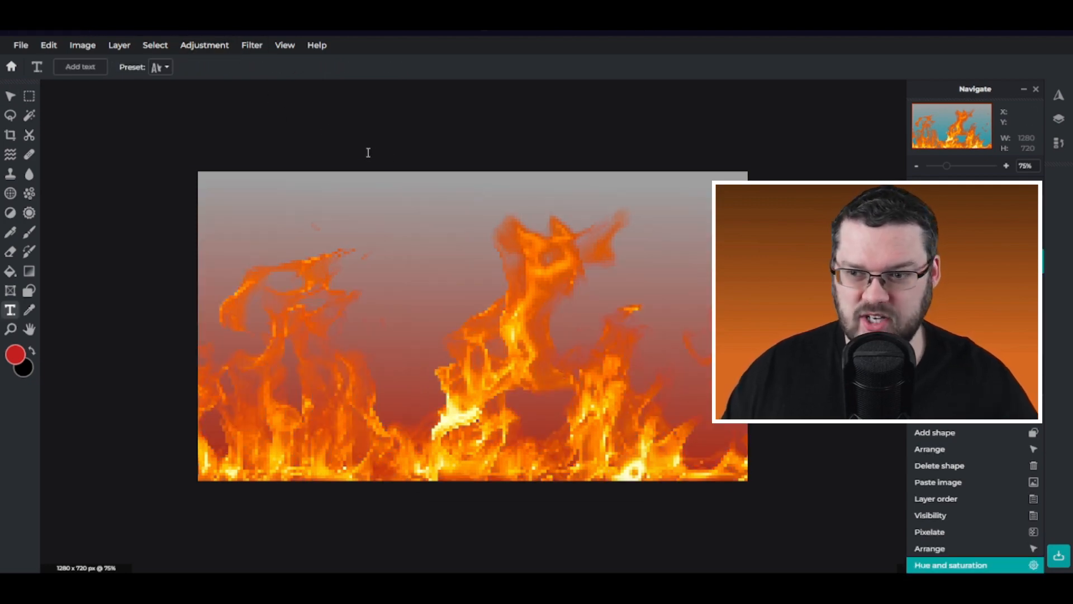
Step: Apply a drop shadow to the pixelated fire image with horizontal and vertical offsets of 10 px
left_click(115, 182)
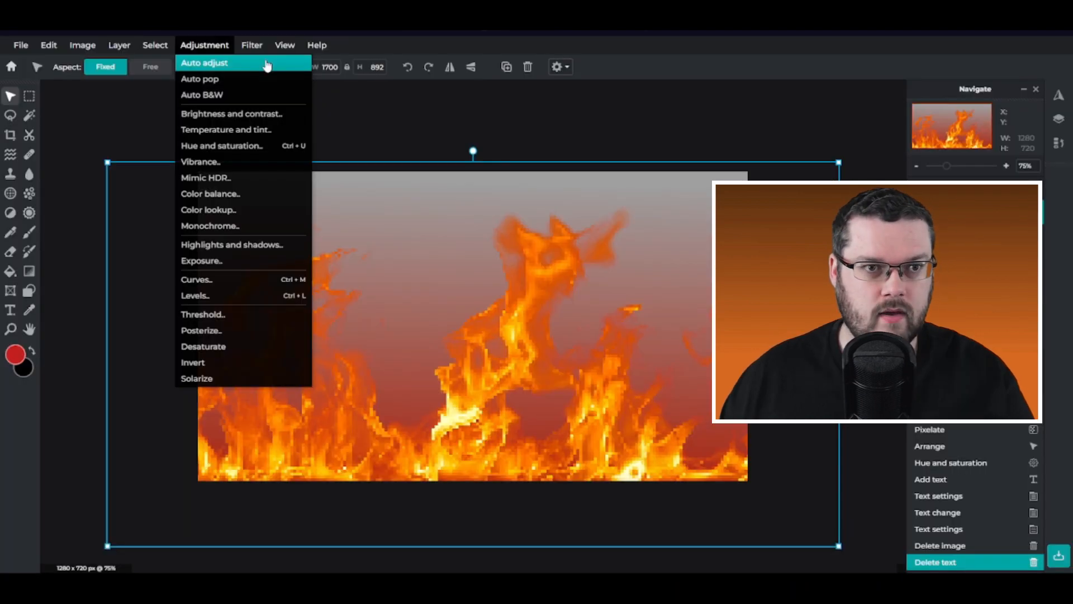
left_click(252, 45)
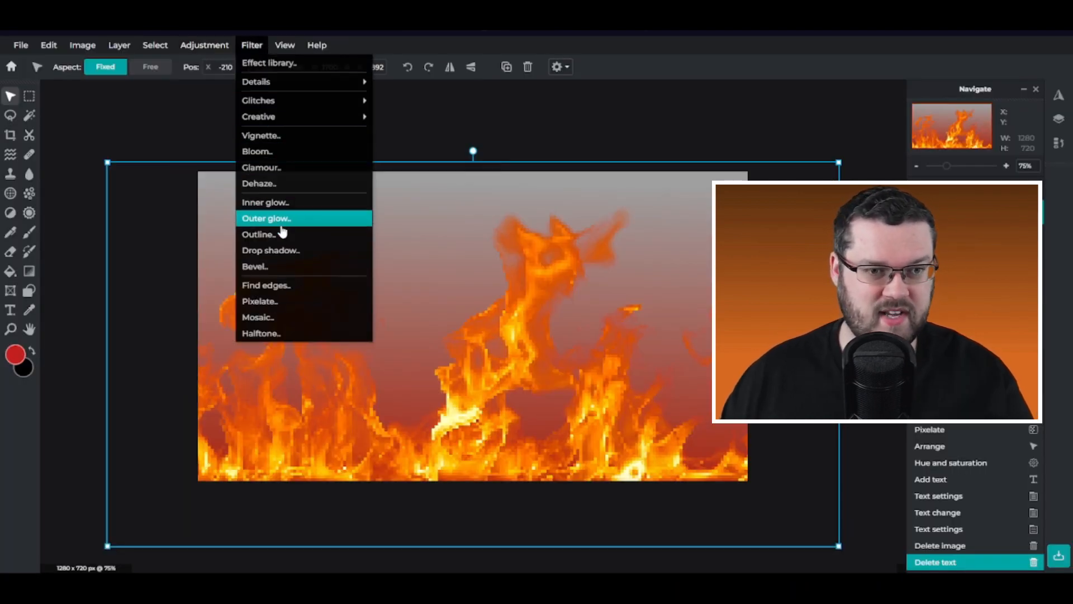
left_click(283, 250)
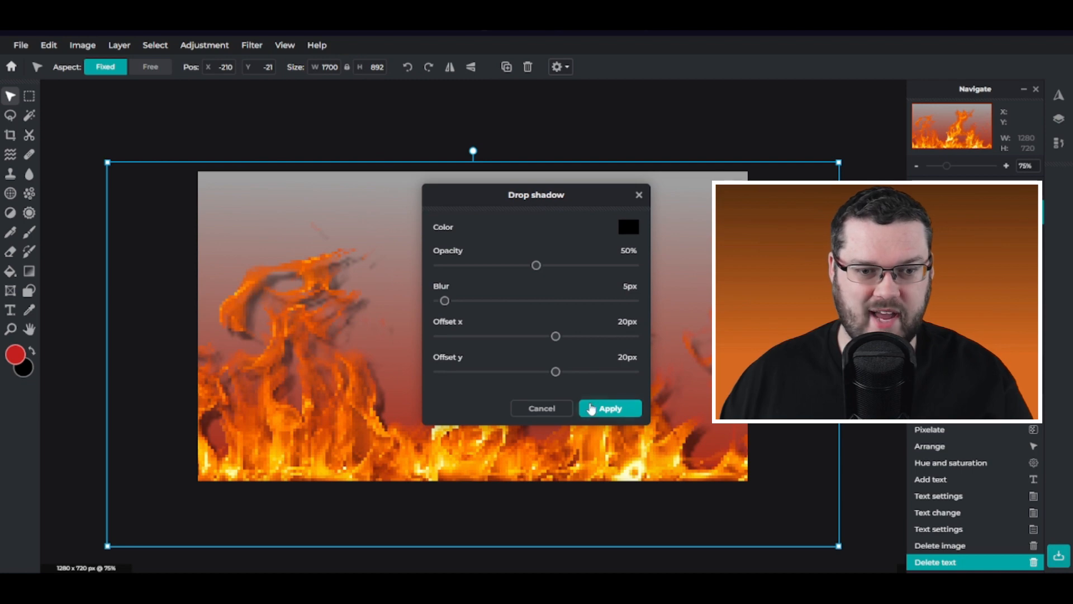
left_click(613, 320)
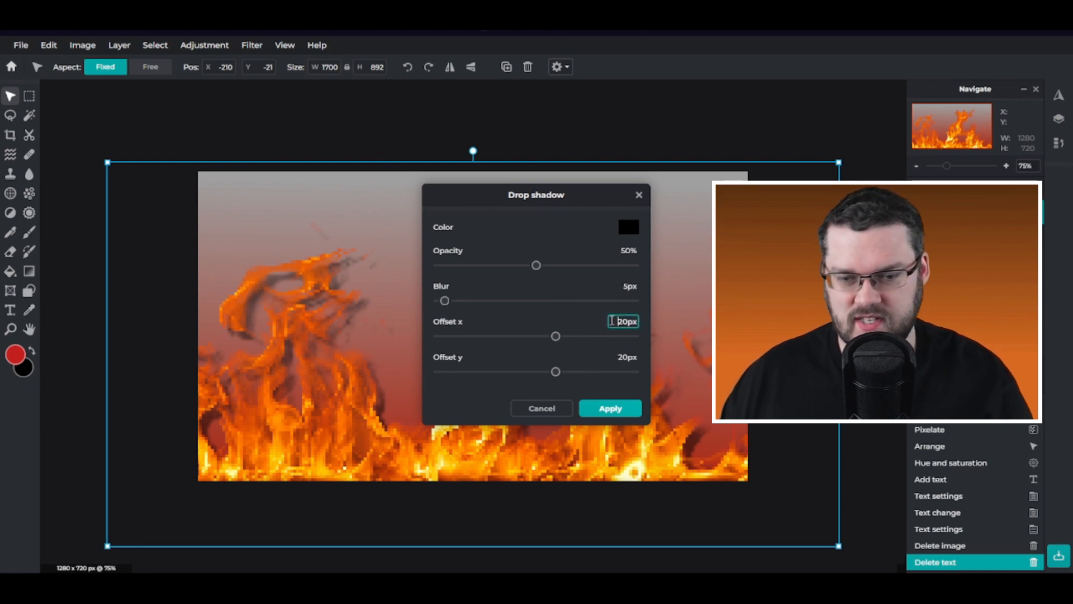
type("1")
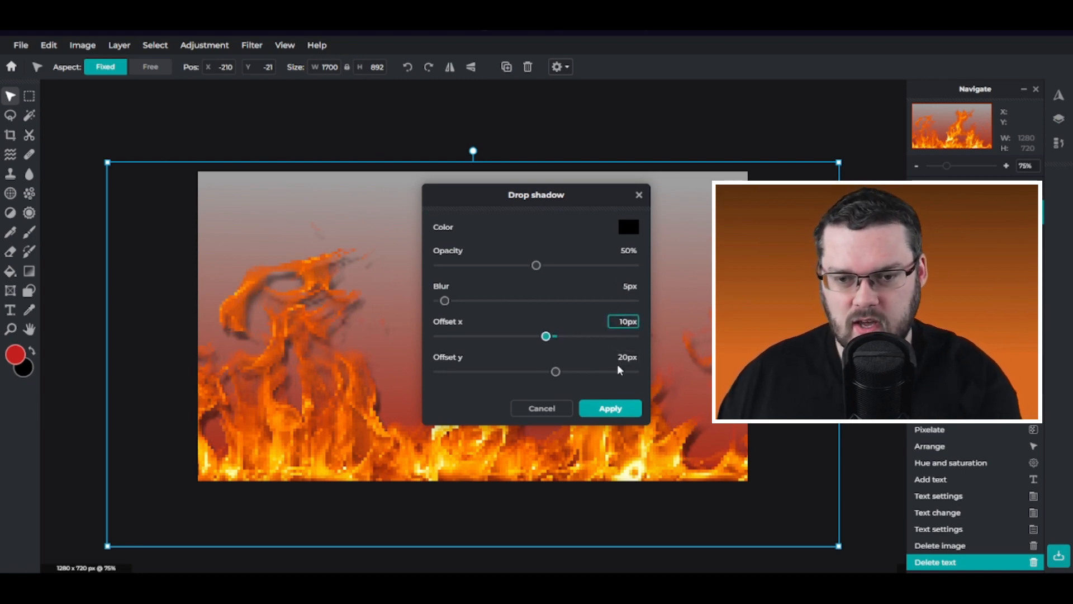
left_click(625, 358)
type("1")
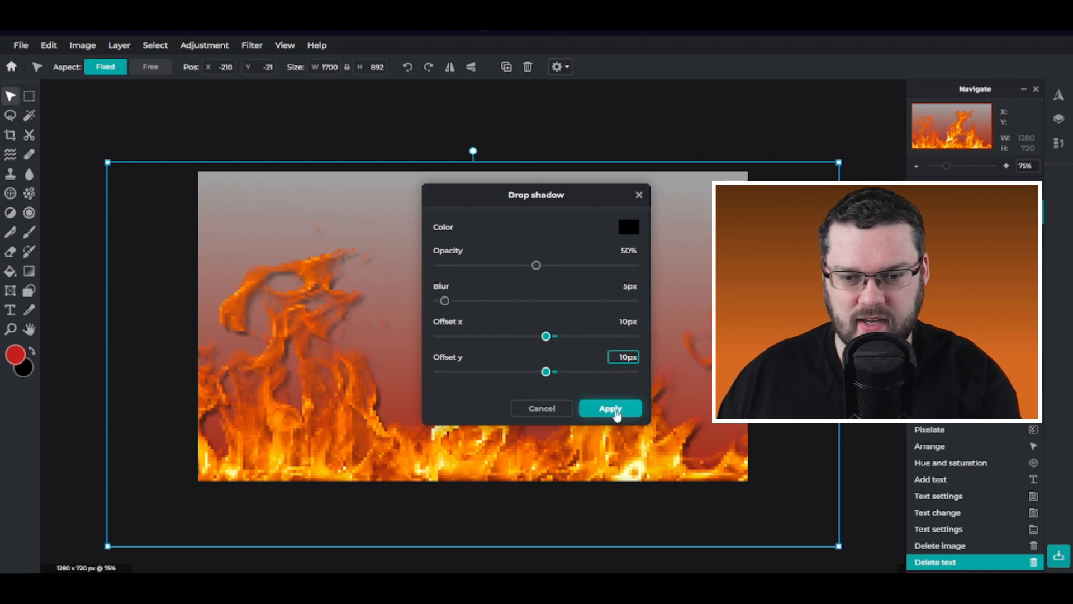
left_click(615, 410)
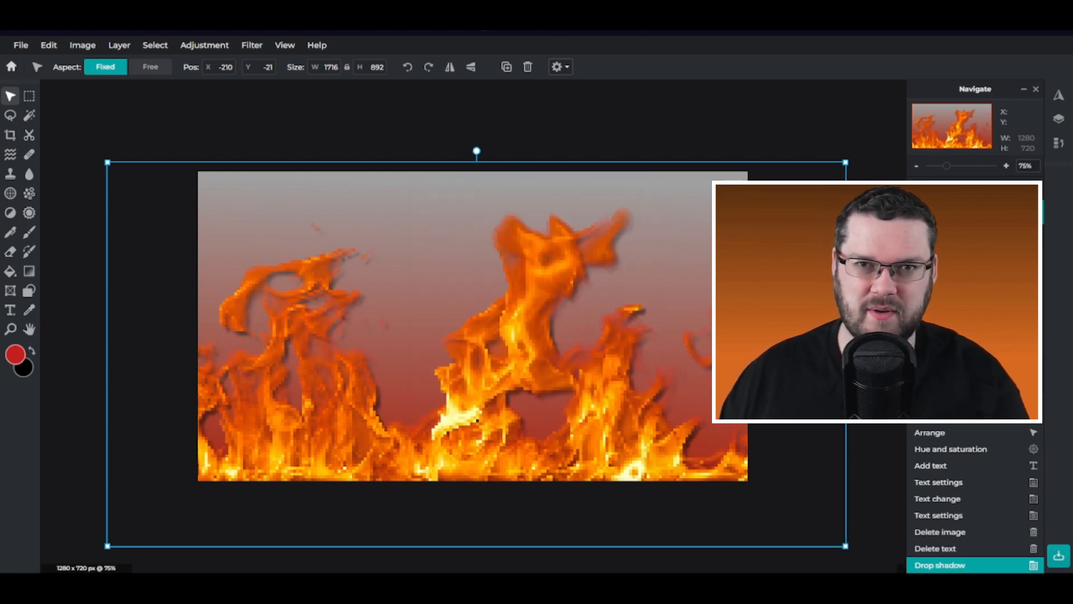
Step: Add the text TEST over the fire image and move it to the middle of the canvas
key("t")
left_click(381, 260)
left_click(626, 338)
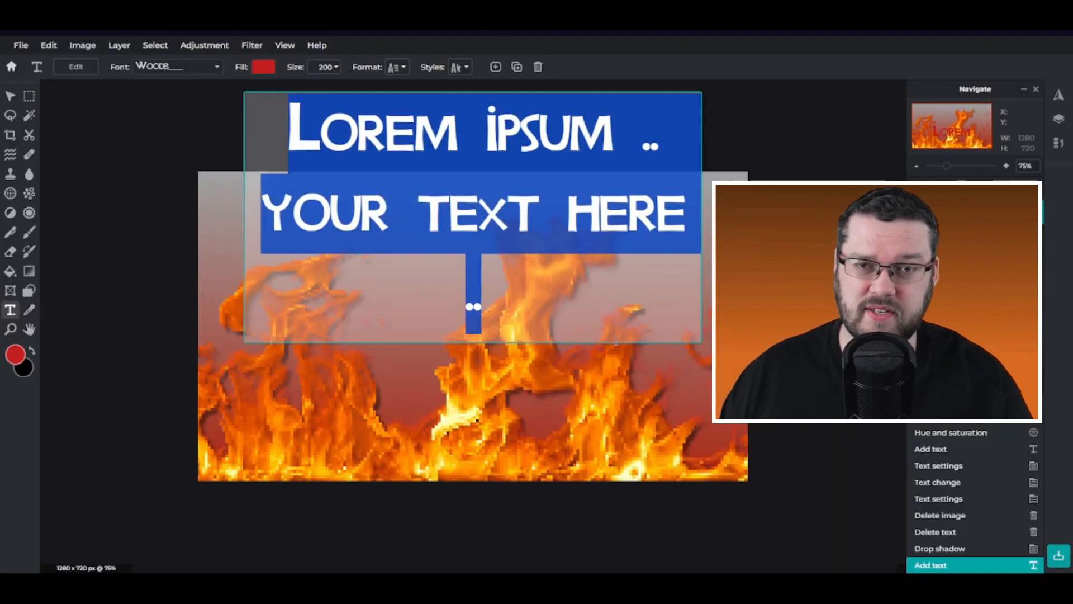
type("TEST")
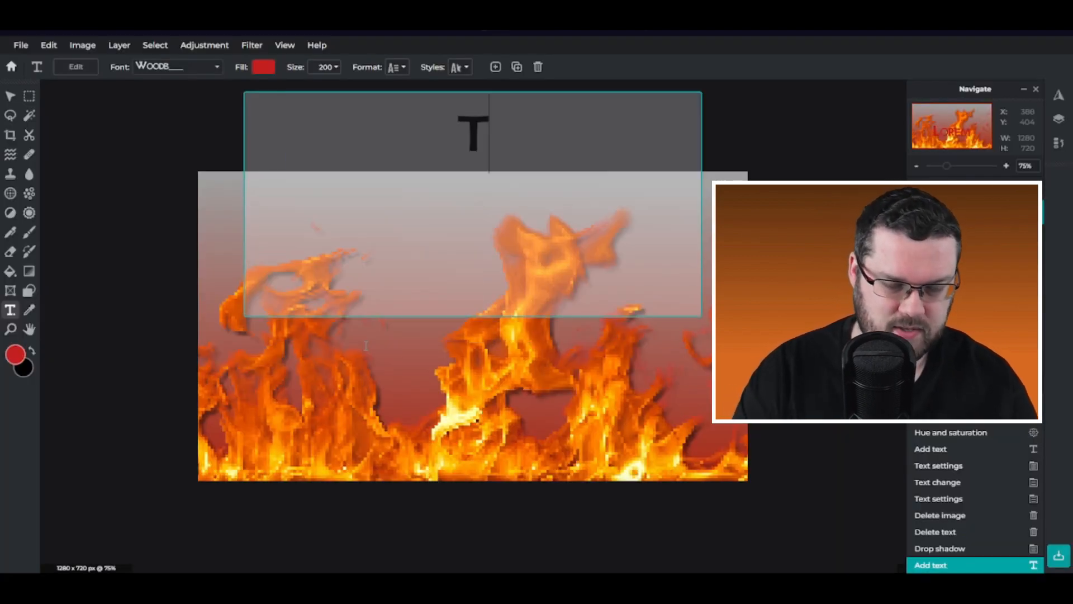
left_click(750, 125)
left_click_drag(444, 374, 444, 307)
Step: Rasterize the TEST text and apply a drop shadow with vertical and horizontal offsets of 10 px
right_click(444, 307)
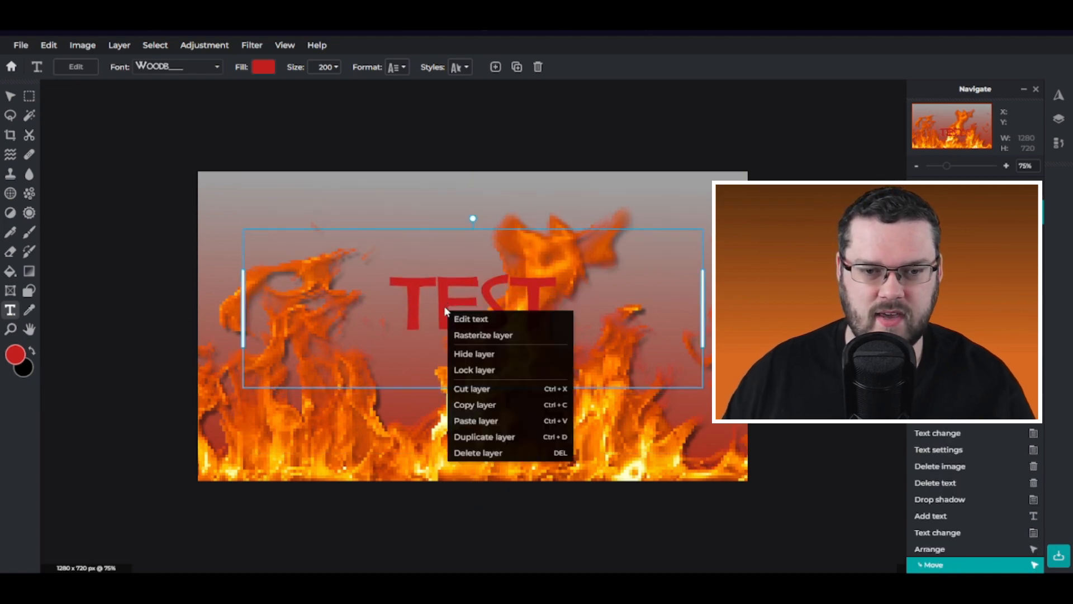
left_click(480, 333)
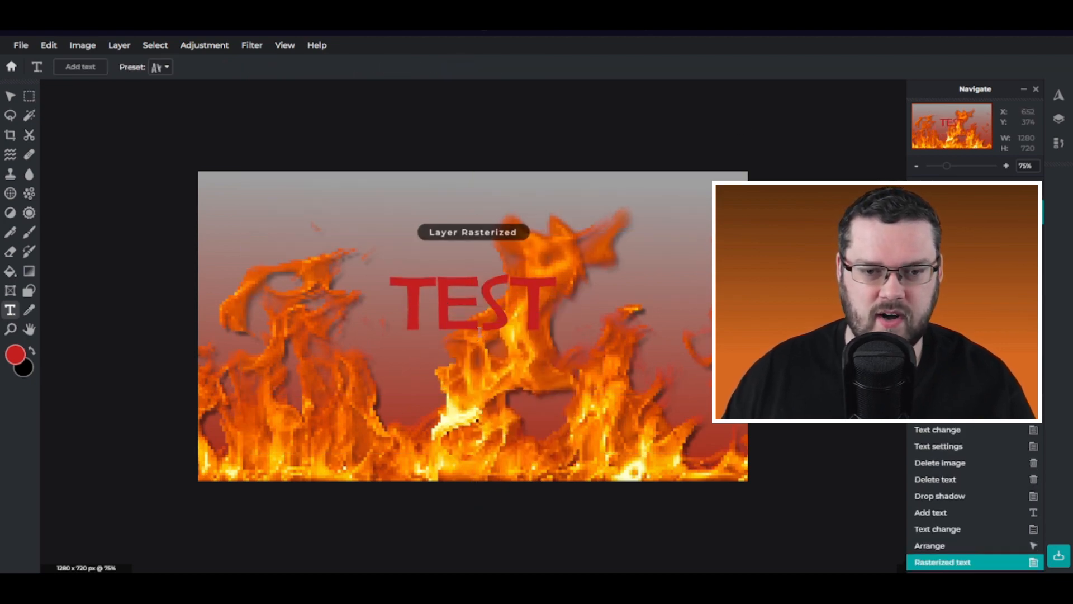
left_click(252, 46)
left_click(287, 250)
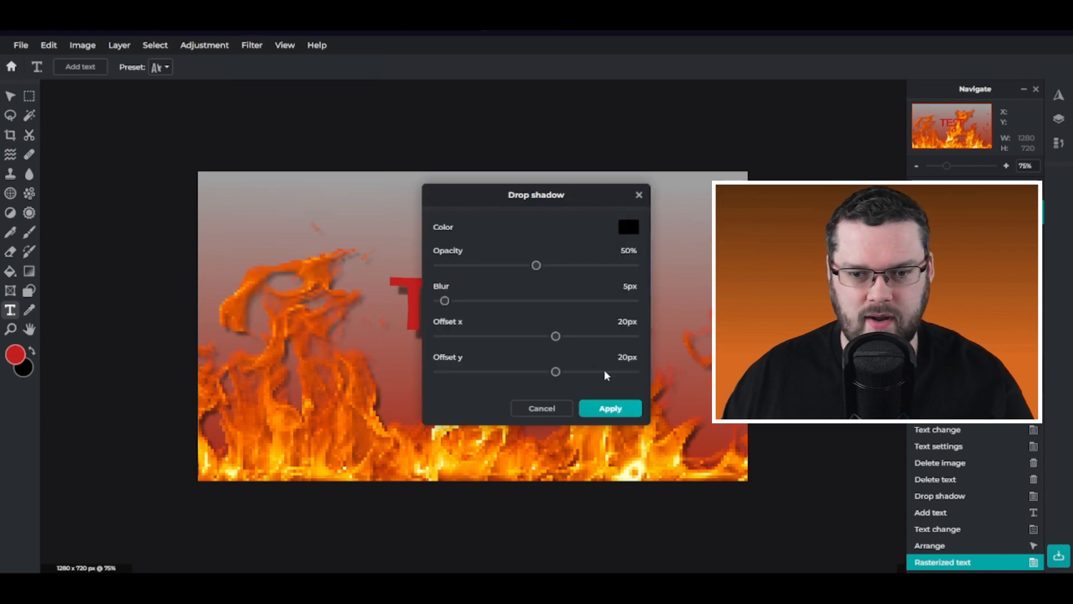
left_click(620, 354)
type("1")
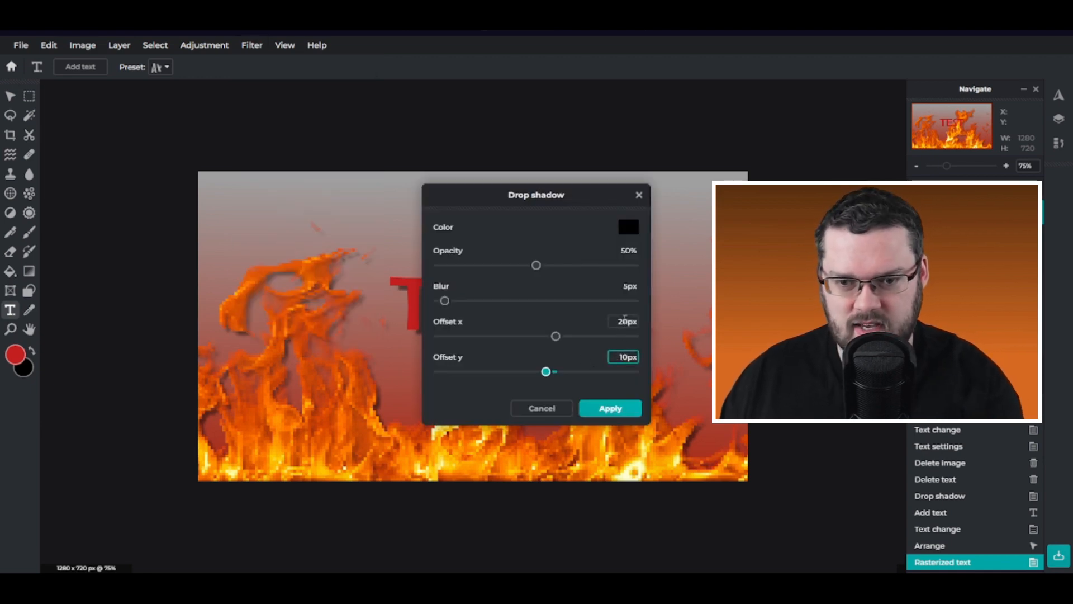
left_click(624, 318)
key("BackSpace")
type("1")
left_click(611, 408)
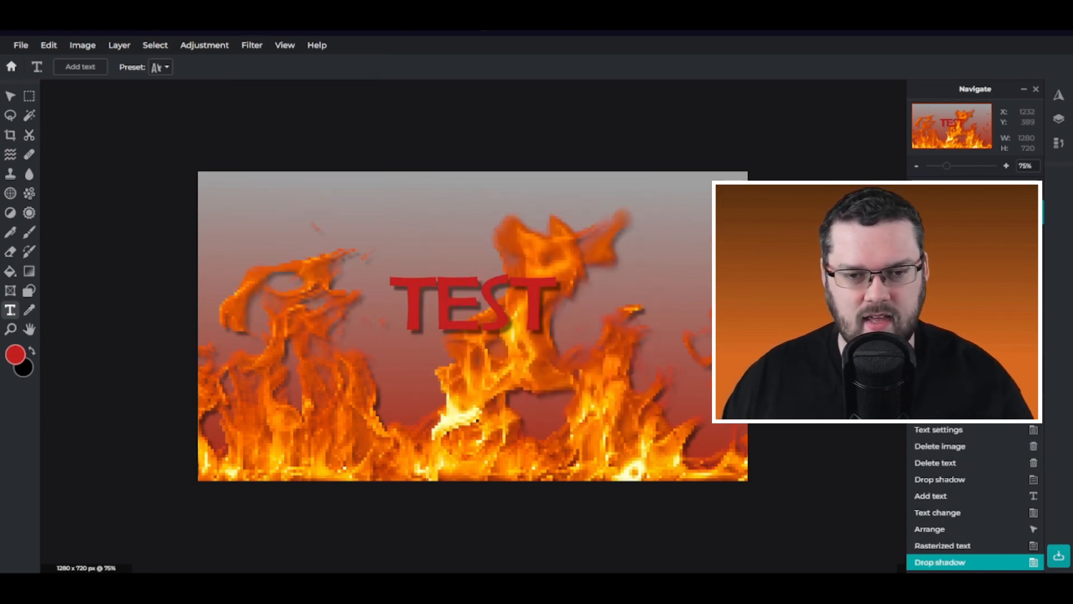